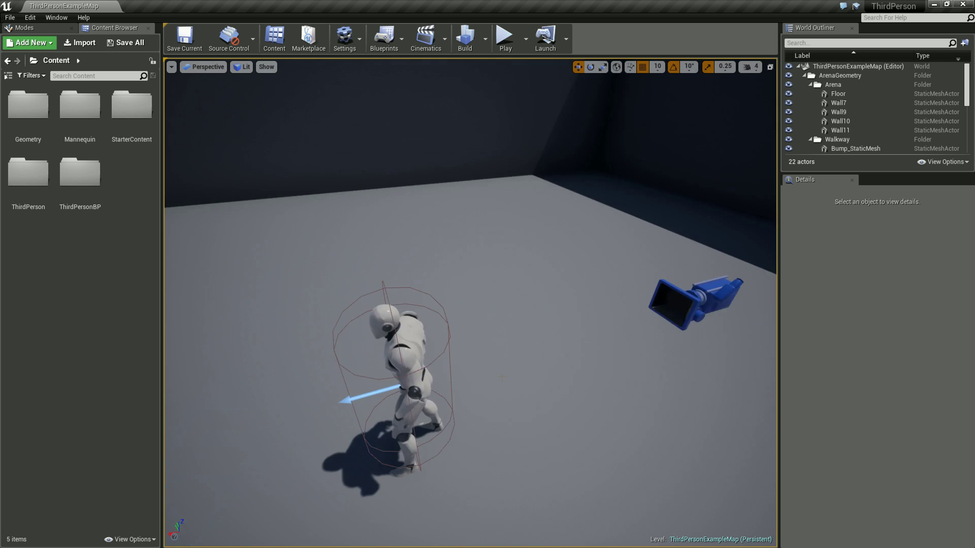
Orbit around the mannequin, then open Mannequin > Character > Mesh to view the character mesh
{"action": "left_click_drag", "start_coordinate": [467, 395], "coordinate": [480, 355], "text": "alt"}
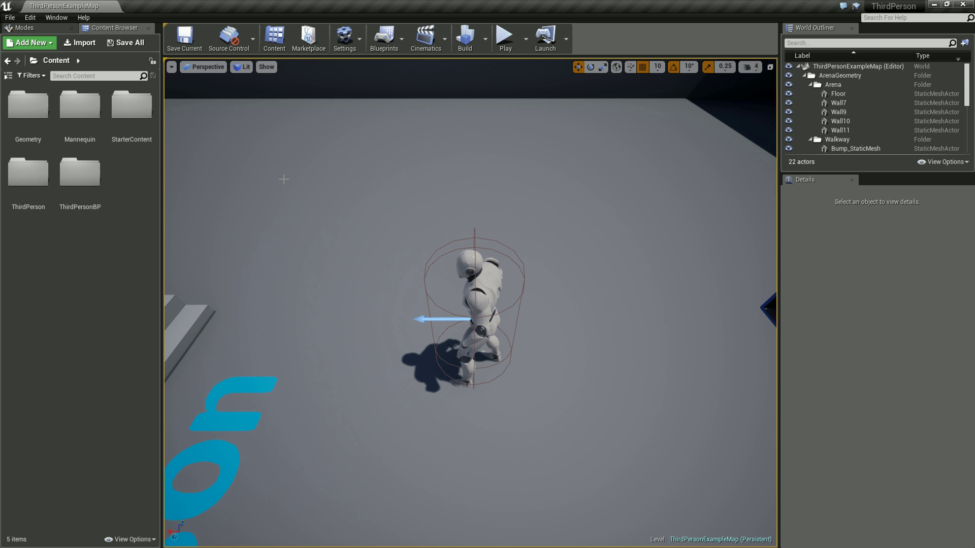
{"action": "double_click", "coordinate": [80, 122]}
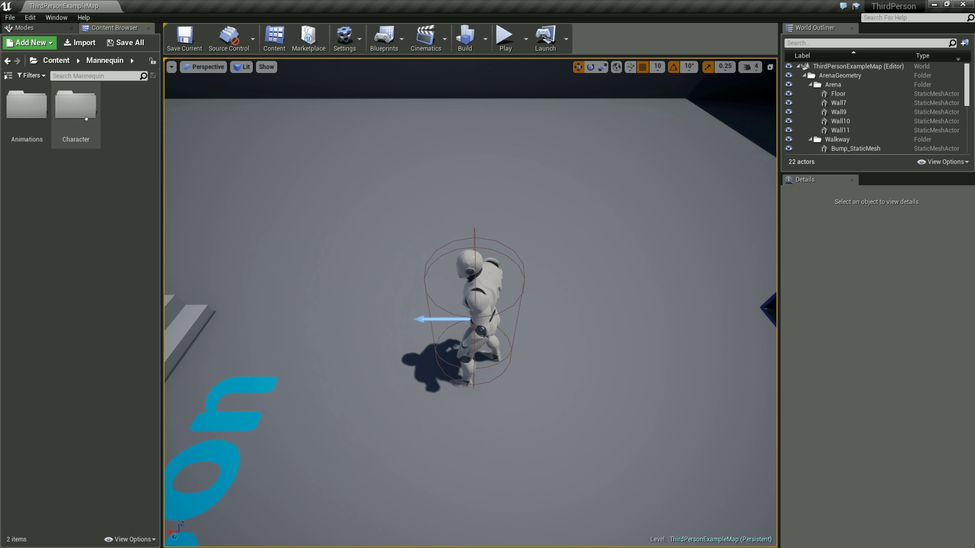
{"action": "left_click", "coordinate": [80, 127]}
{"action": "double_click", "coordinate": [80, 128]}
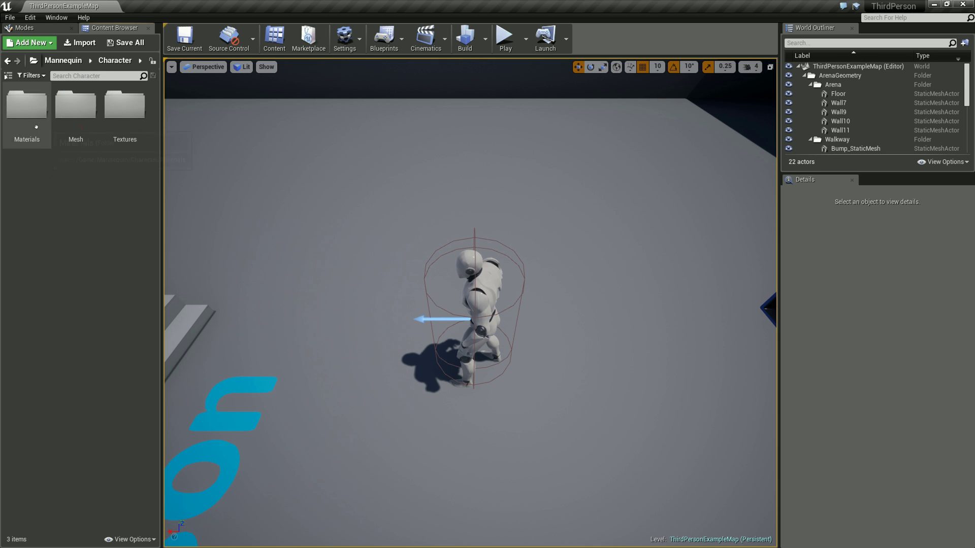
{"action": "double_click", "coordinate": [76, 107]}
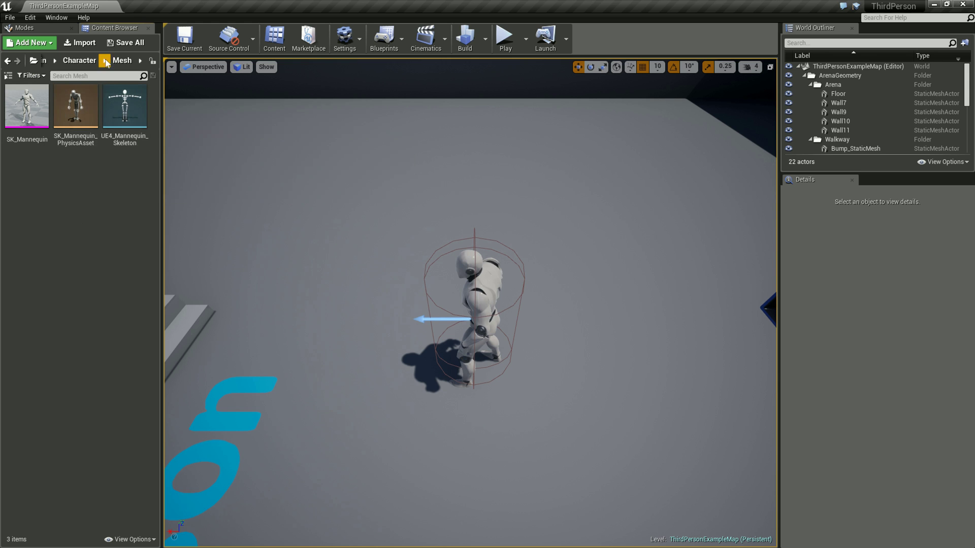
{"action": "left_click", "coordinate": [82, 61]}
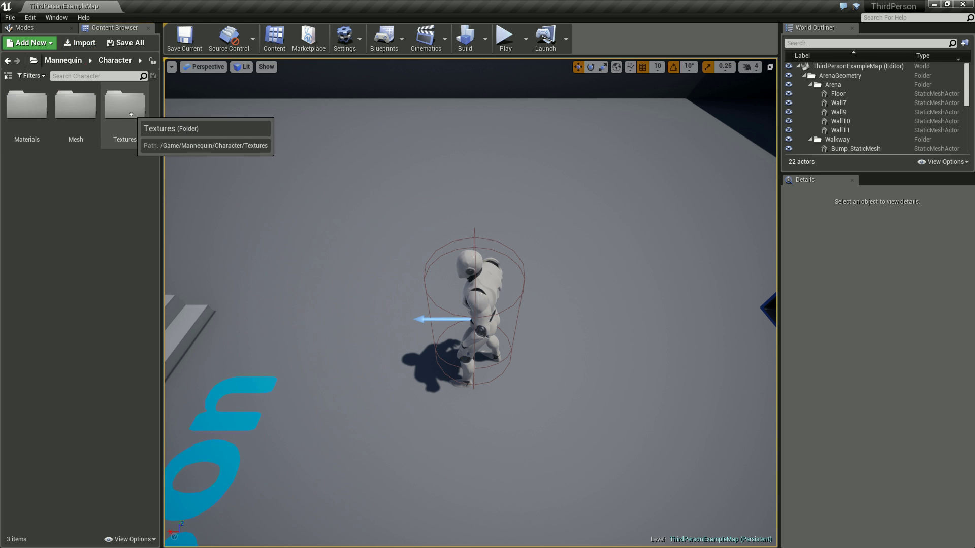
Browse the Textures, Materials and MaterialLayers folders, ending back in the Character folder
{"action": "double_click", "coordinate": [129, 114]}
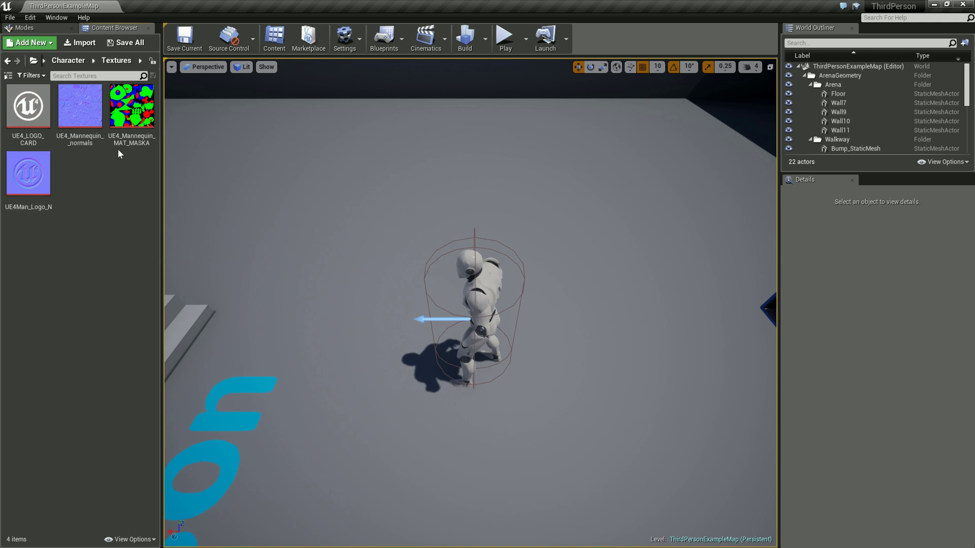
{"action": "left_click", "coordinate": [66, 60]}
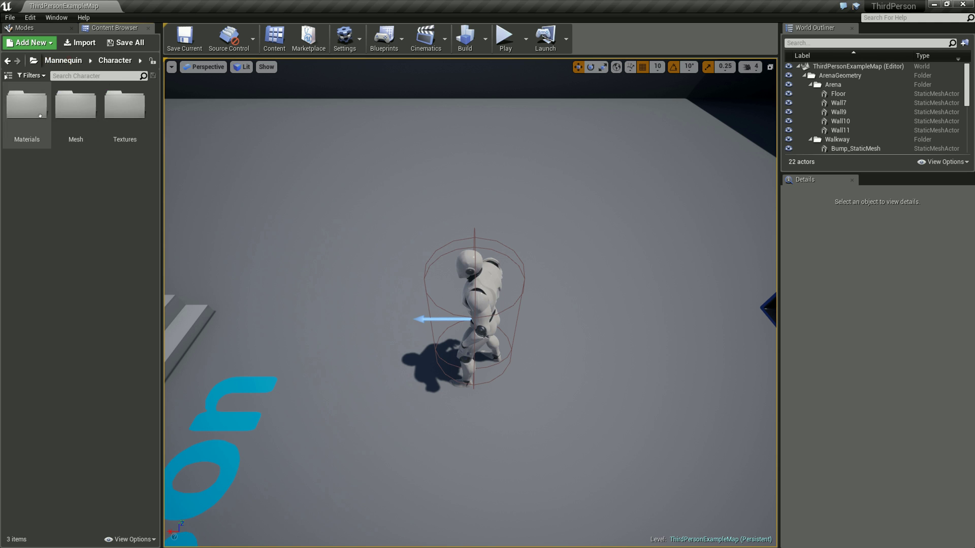
{"action": "double_click", "coordinate": [26, 106]}
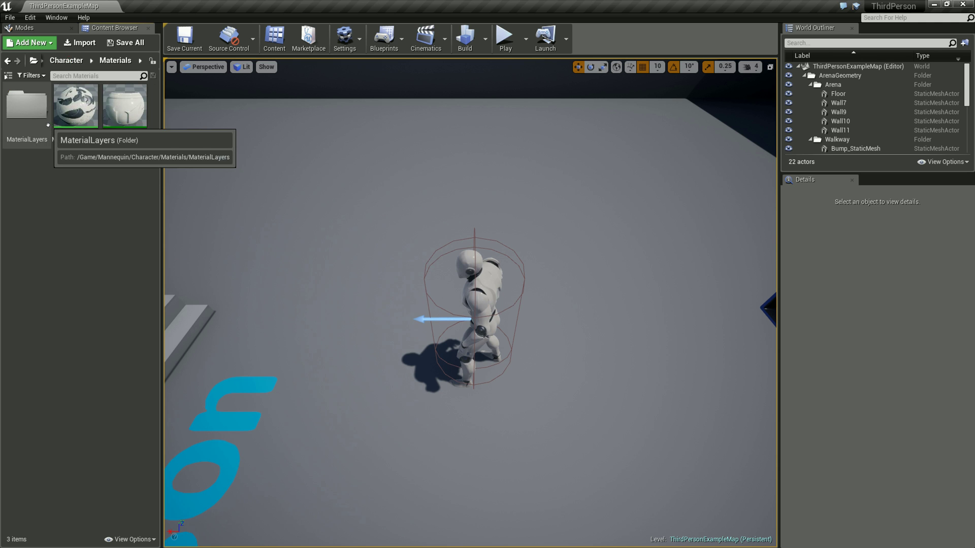
{"action": "double_click", "coordinate": [27, 107]}
{"action": "left_click", "coordinate": [53, 60]}
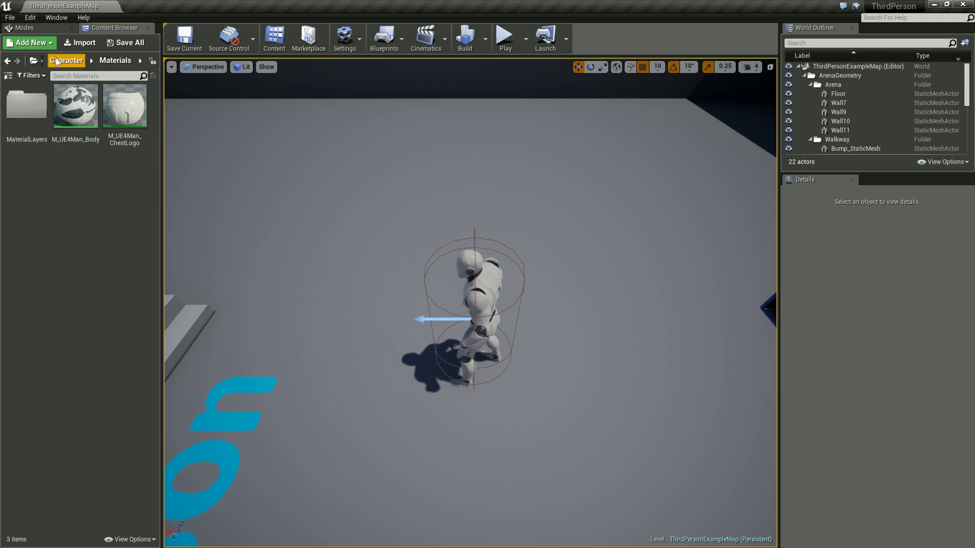
{"action": "left_click", "coordinate": [65, 61]}
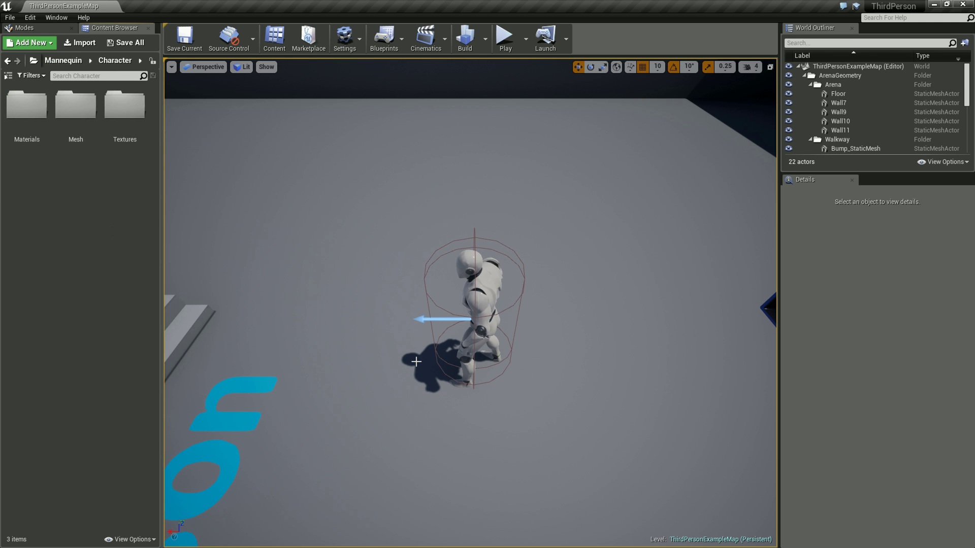
{"action": "left_click", "coordinate": [63, 60]}
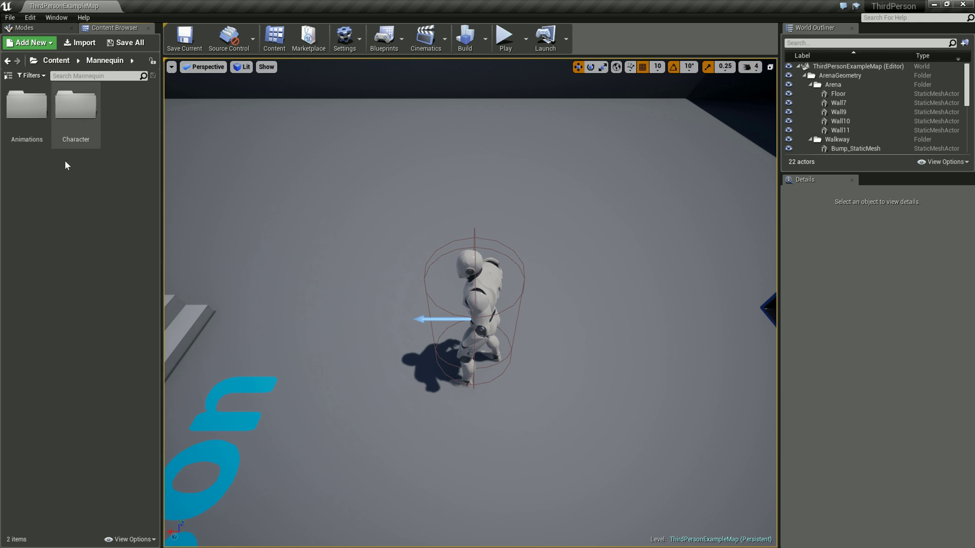
{"action": "double_click", "coordinate": [29, 134]}
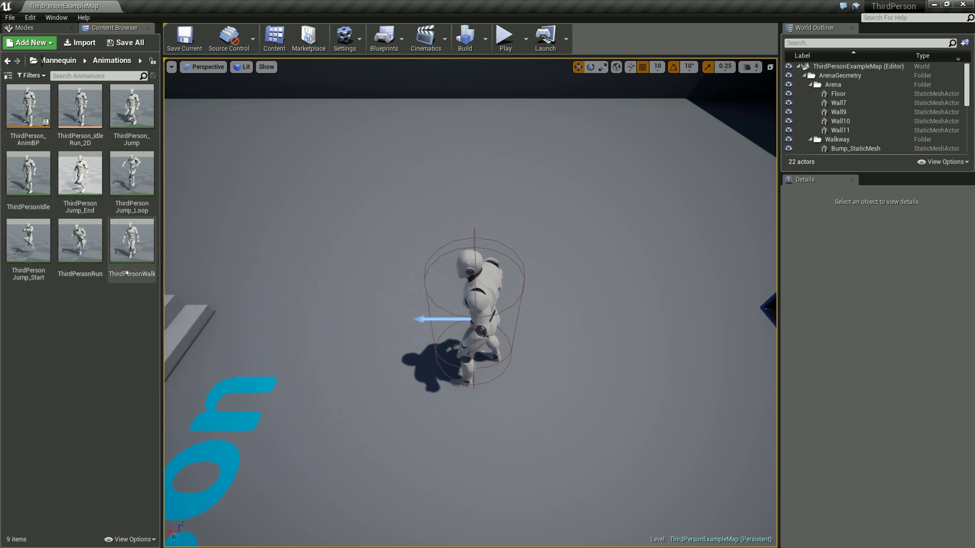
{"action": "right_click_drag", "start_coordinate": [420, 314], "coordinate": [420, 314]}
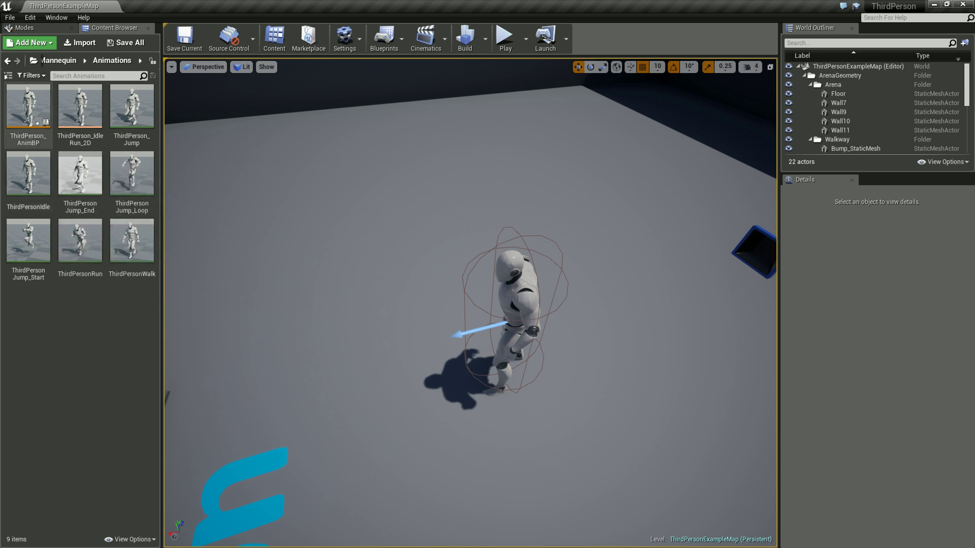
{"action": "mouse_move", "coordinate": [68, 236]}
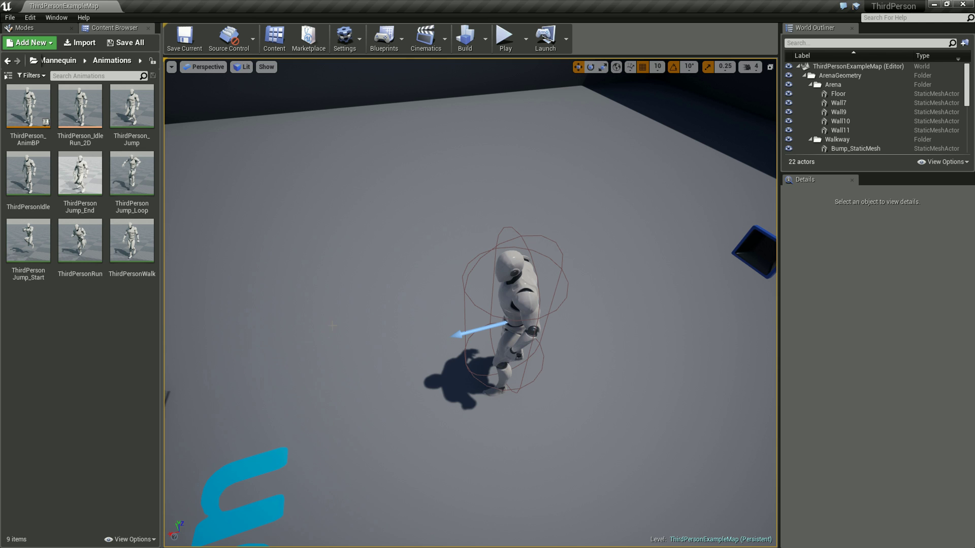
{"action": "right_click_drag", "start_coordinate": [333, 325], "coordinate": [338, 314]}
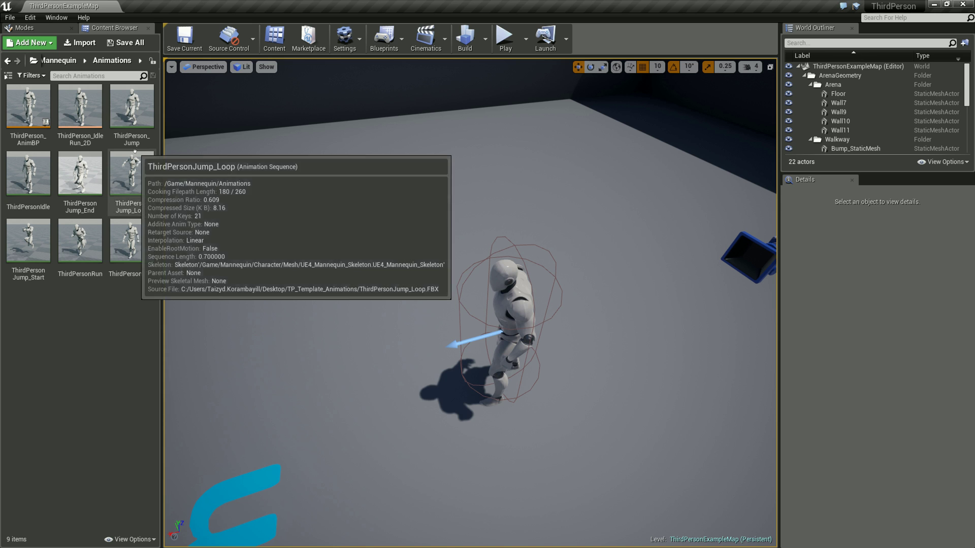
{"action": "left_click", "coordinate": [58, 61]}
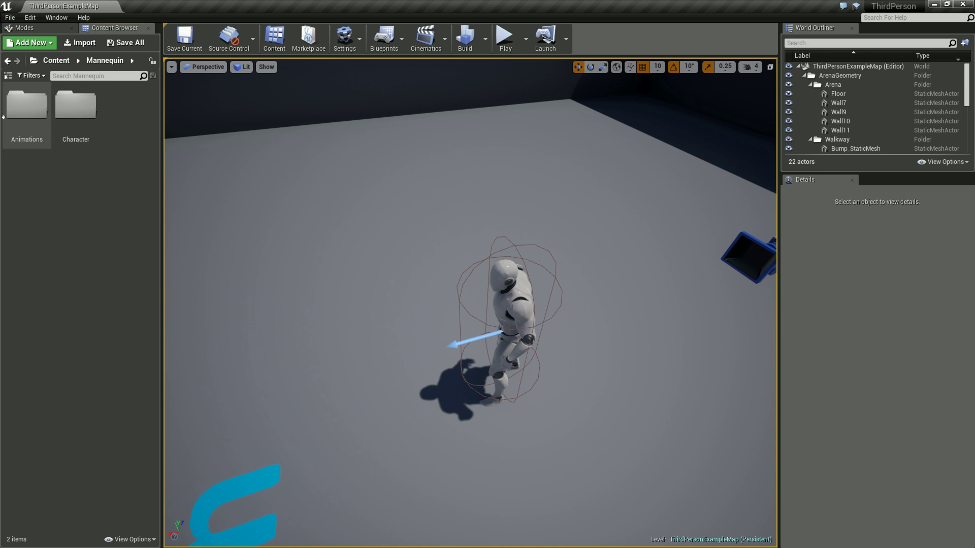
Open ThirdPersonCharacter from ThirdPersonBP > Blueprints, zoom around its Event Graph, then close it
{"action": "left_click", "coordinate": [60, 63]}
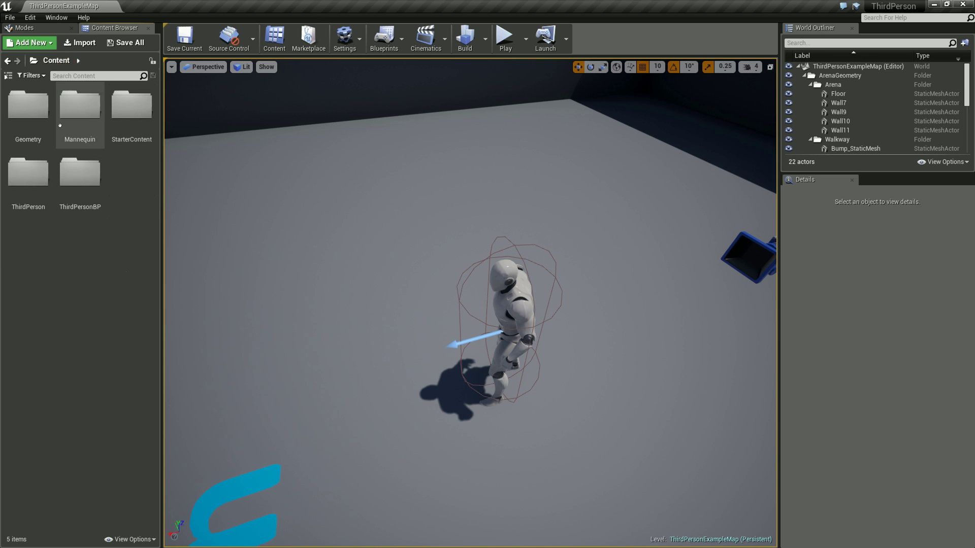
{"action": "double_click", "coordinate": [95, 181]}
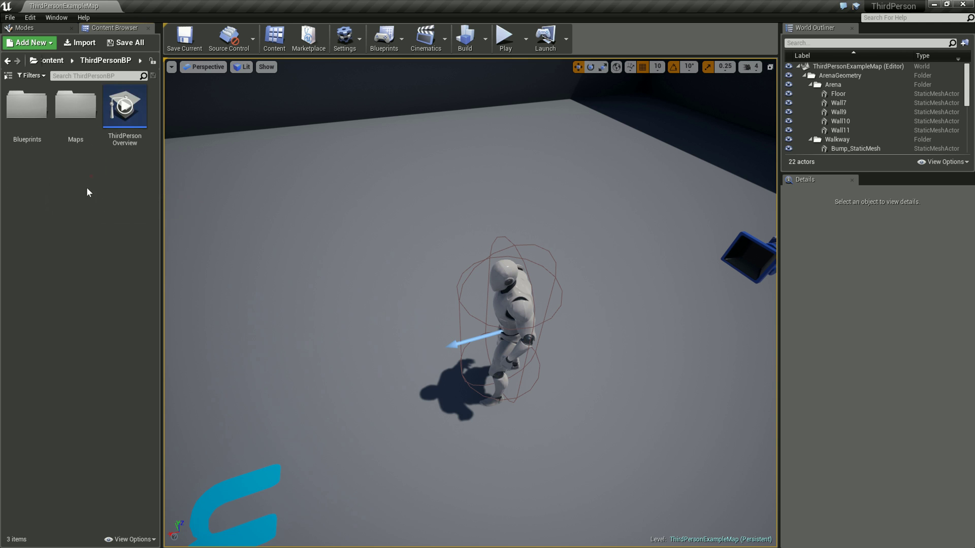
{"action": "double_click", "coordinate": [31, 114]}
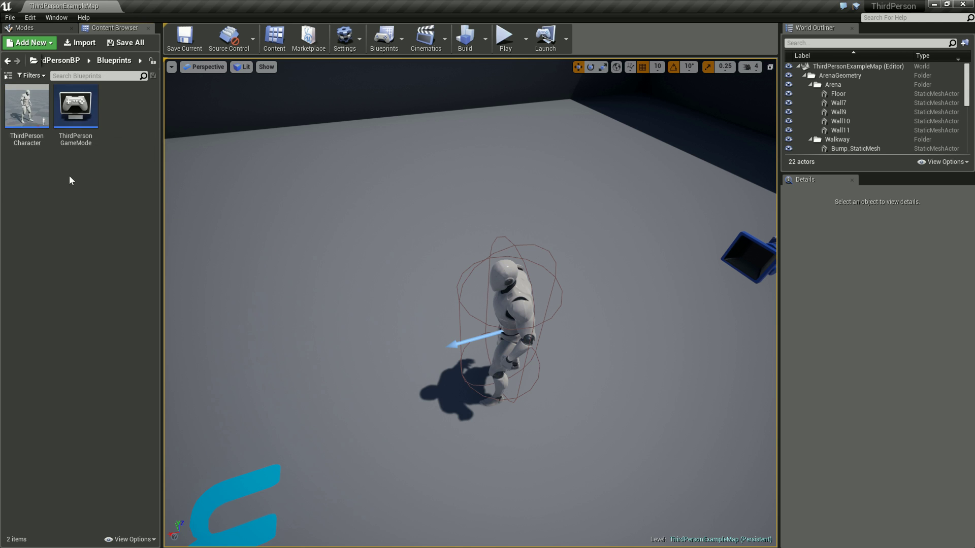
{"action": "double_click", "coordinate": [42, 118]}
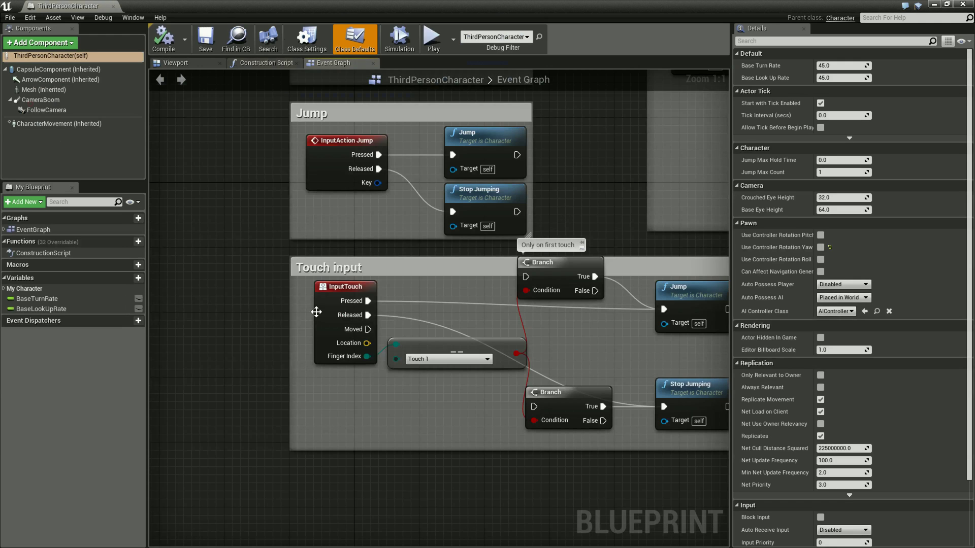
{"action": "scroll", "coordinate": [376, 312], "scroll_direction": "down", "scroll_amount": 9}
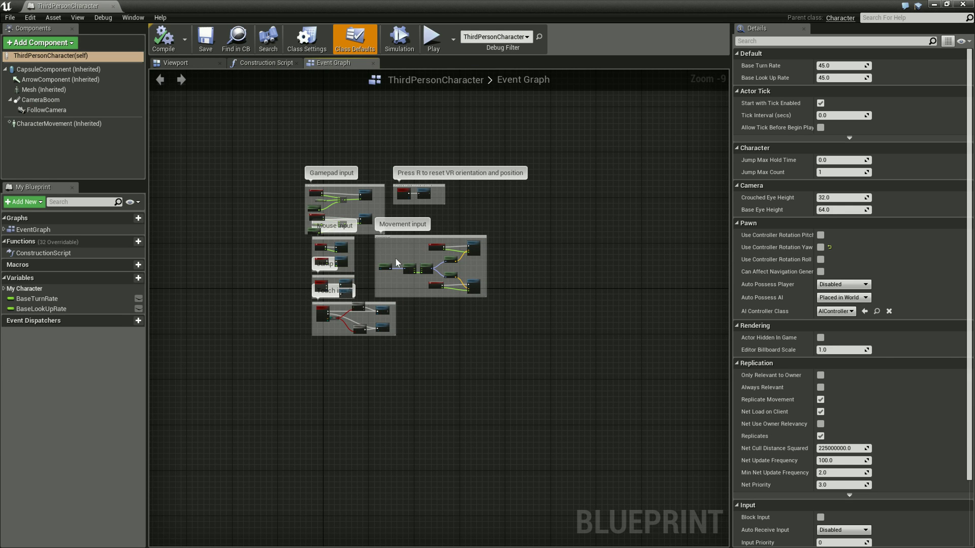
{"action": "scroll", "coordinate": [440, 339], "scroll_direction": "up", "scroll_amount": 2}
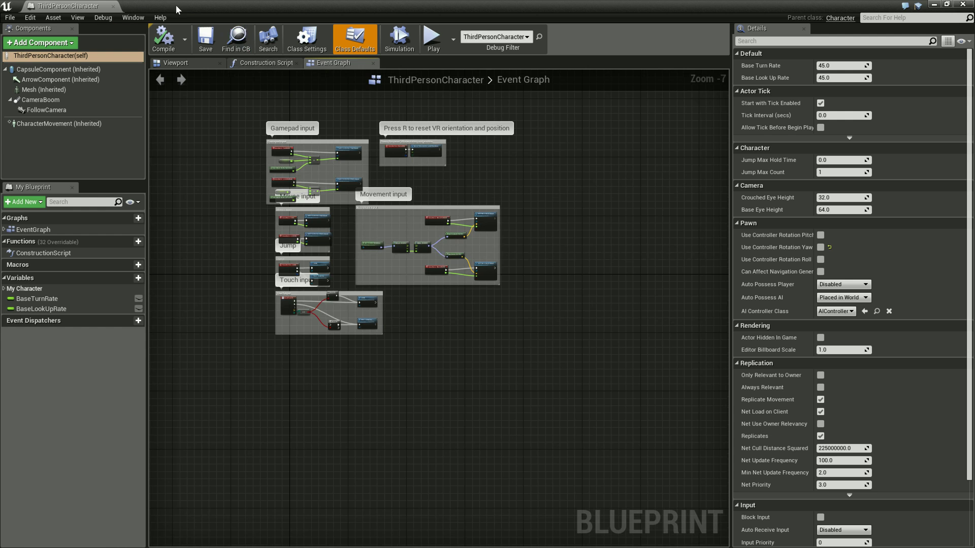
{"action": "left_click", "coordinate": [112, 6]}
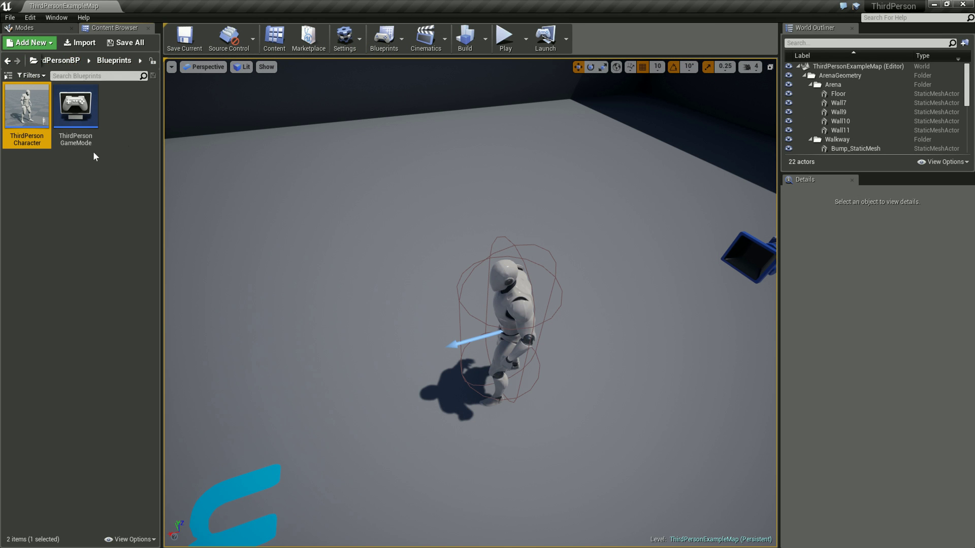
Return from ThirdPersonBP to the Content root, open the Mannequin folder, and bring up the Edit menu
{"action": "left_click", "coordinate": [71, 62]}
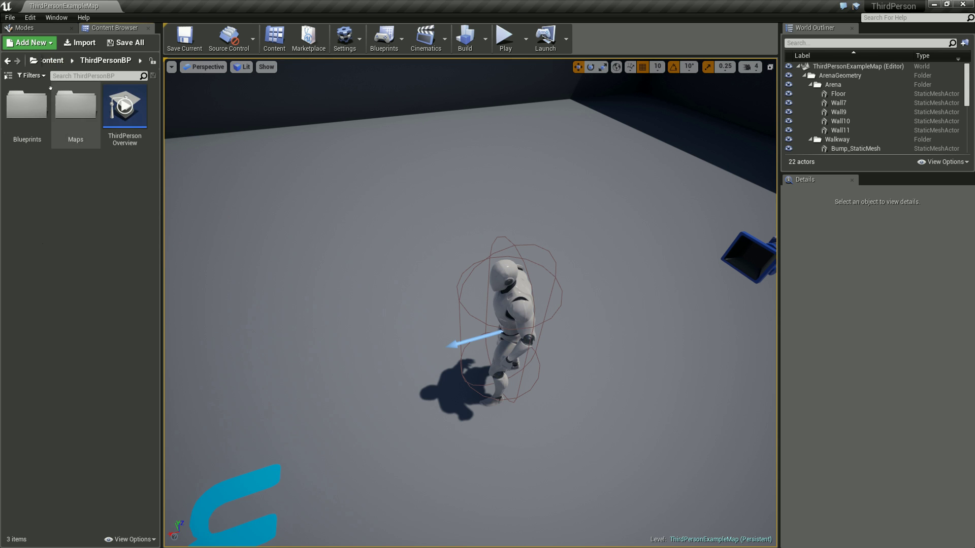
{"action": "left_click", "coordinate": [53, 60]}
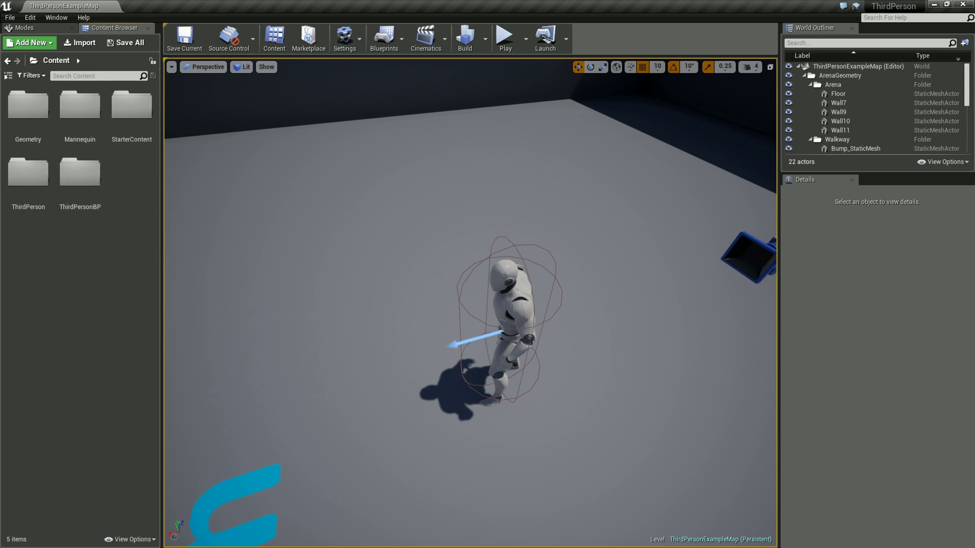
{"action": "right_click_drag", "start_coordinate": [438, 272], "coordinate": [442, 275]}
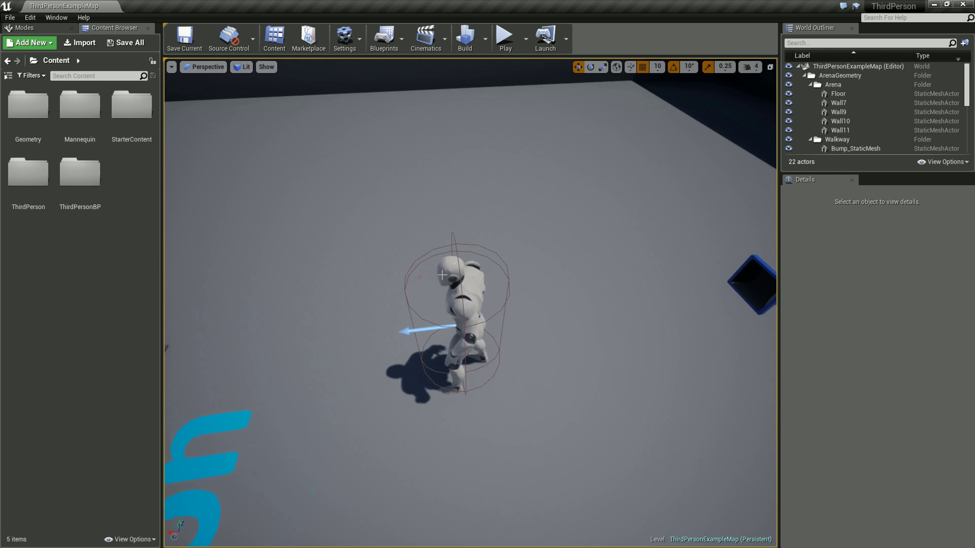
{"action": "double_click", "coordinate": [83, 116]}
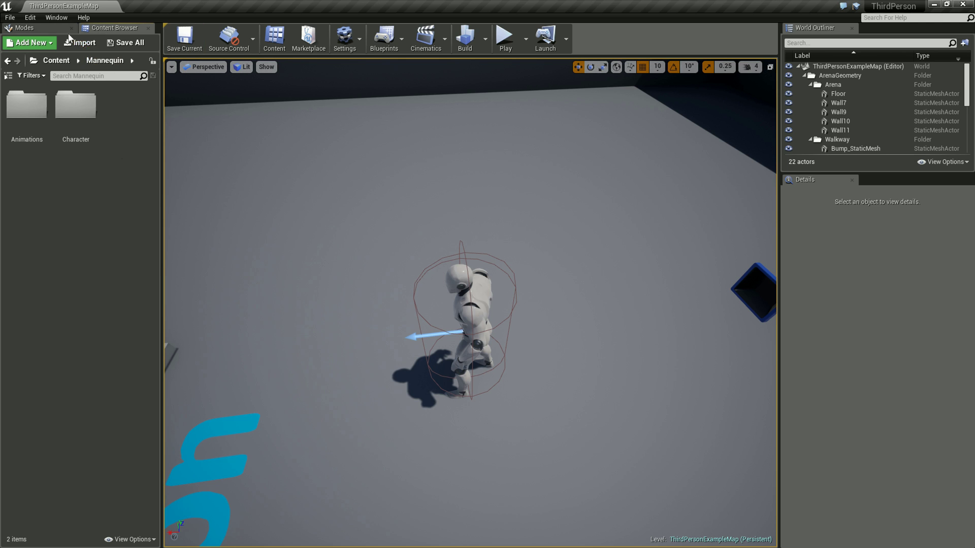
{"action": "left_click", "coordinate": [30, 18]}
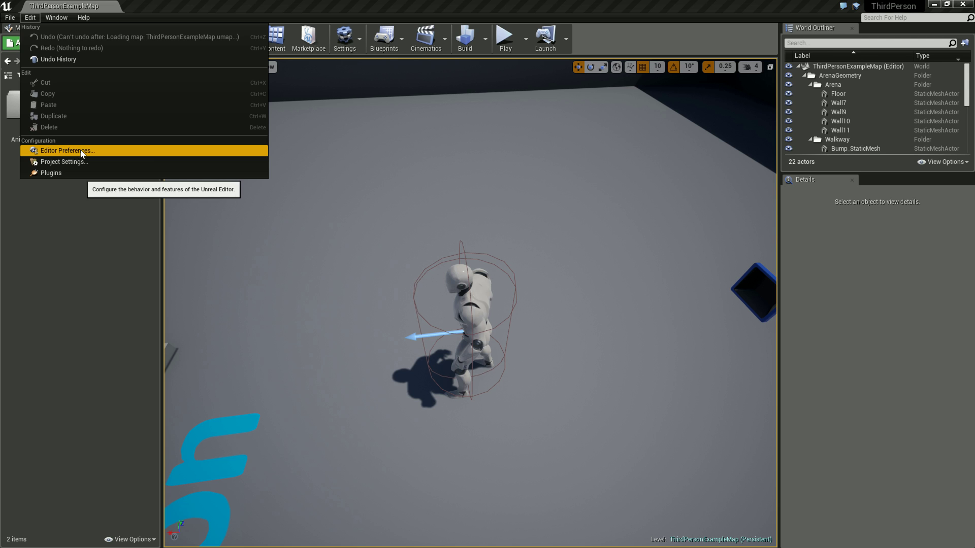
Open Project Settings on the Engine - Input page and move the window slightly higher
{"action": "left_click", "coordinate": [94, 161]}
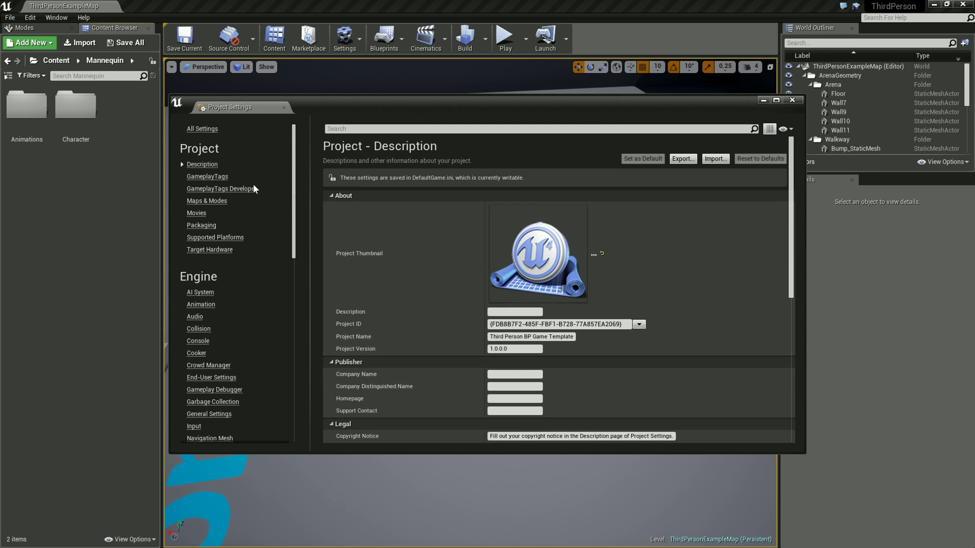
{"action": "scroll", "coordinate": [253, 188], "scroll_direction": "down", "scroll_amount": 3}
{"action": "scroll", "coordinate": [223, 167], "scroll_direction": "up", "scroll_amount": 3}
{"action": "scroll", "coordinate": [221, 345], "scroll_direction": "down", "scroll_amount": 2}
{"action": "left_click", "coordinate": [195, 392]}
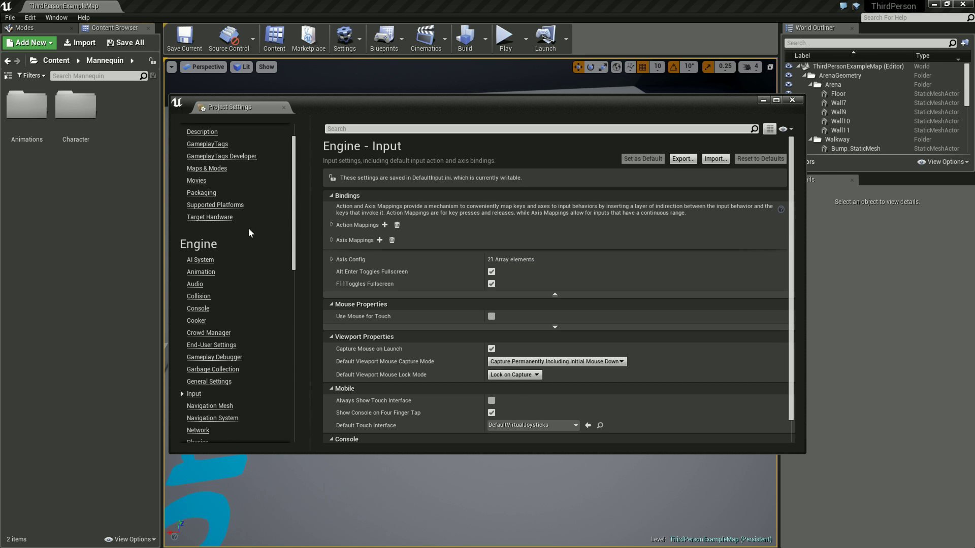
{"action": "mouse_move", "coordinate": [338, 103]}
{"action": "left_mouse_down"}
{"action": "mouse_move", "coordinate": [350, 76]}
{"action": "mouse_move", "coordinate": [338, 81]}
{"action": "left_mouse_up"}
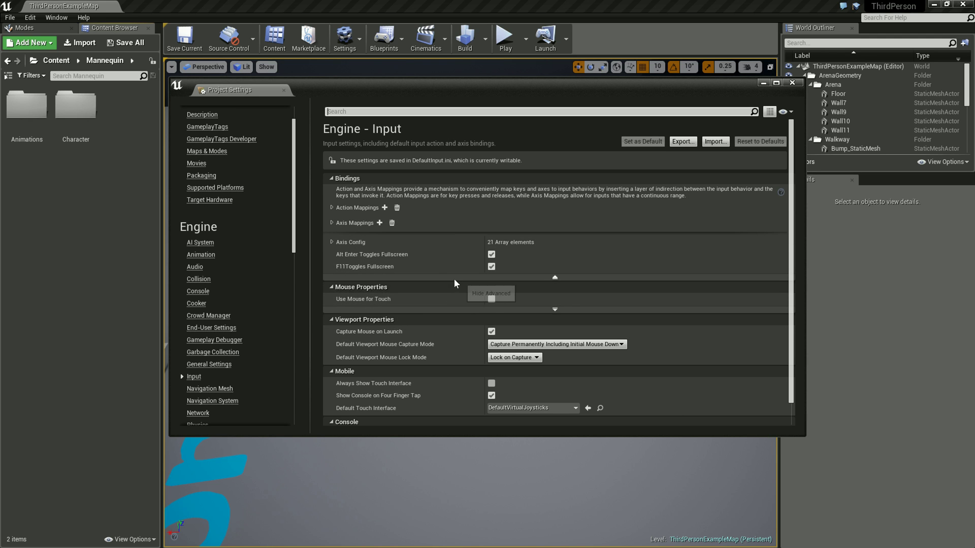
Add NewAxisMapping_0 below MoveForward, MoveRight, TurnRate, Turn, LookUpRate and LookUp in Axis Mappings
{"action": "left_click", "coordinate": [490, 395]}
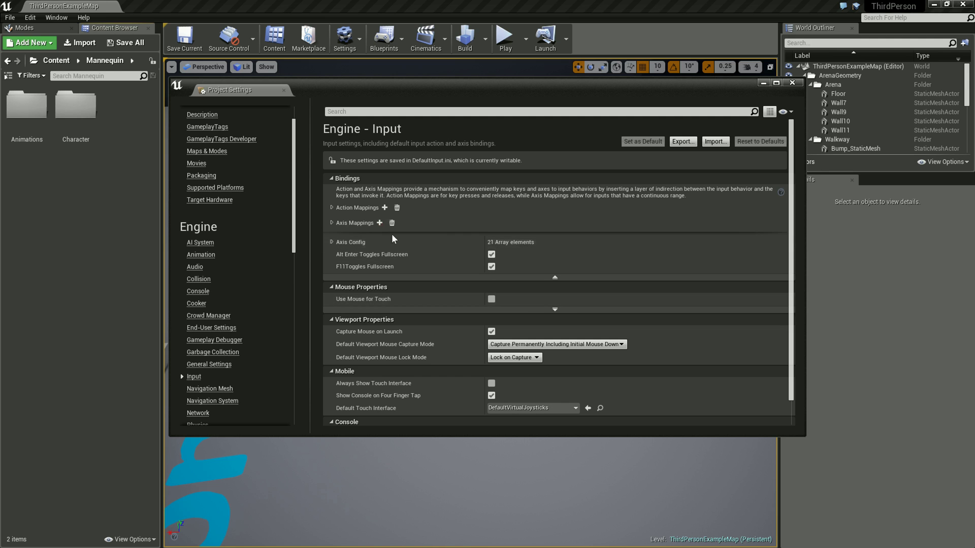
{"action": "left_click", "coordinate": [375, 224]}
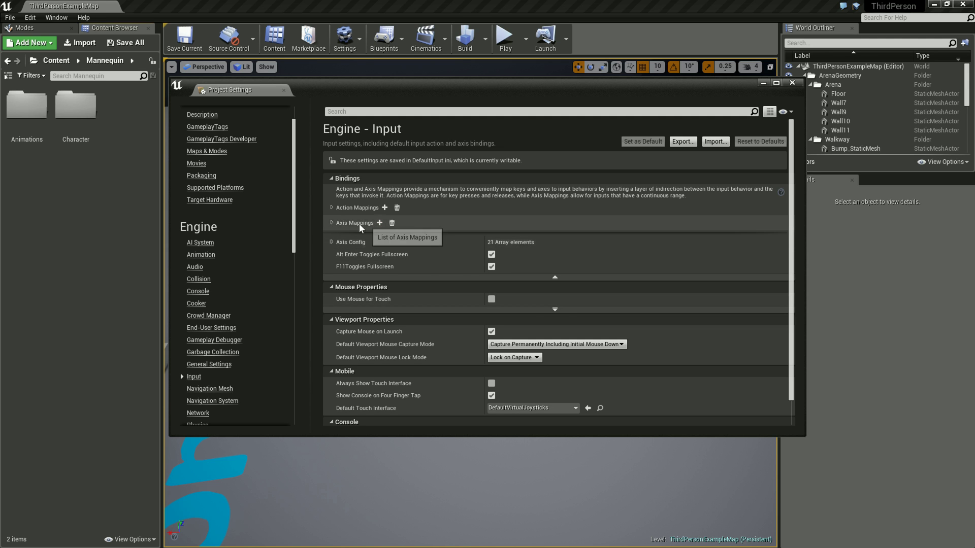
{"action": "left_click", "coordinate": [332, 223]}
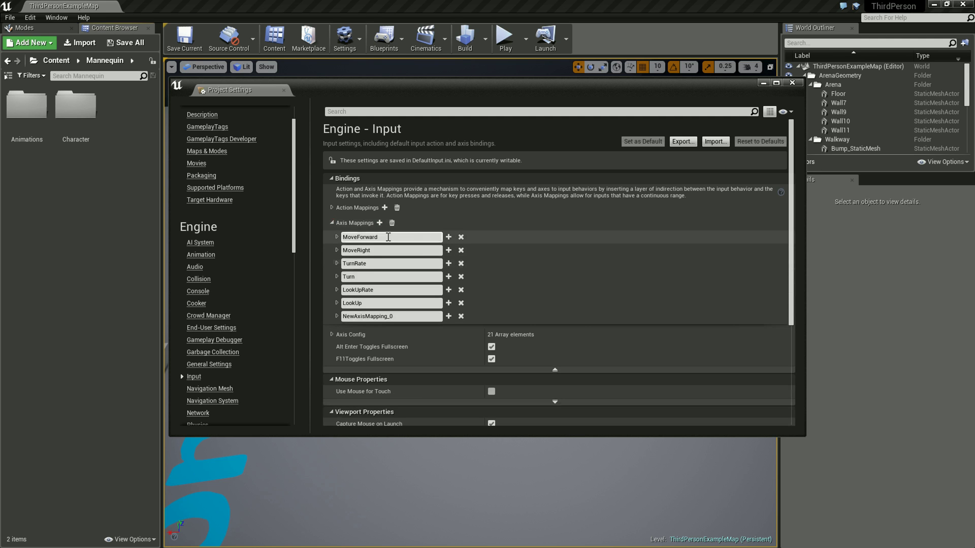
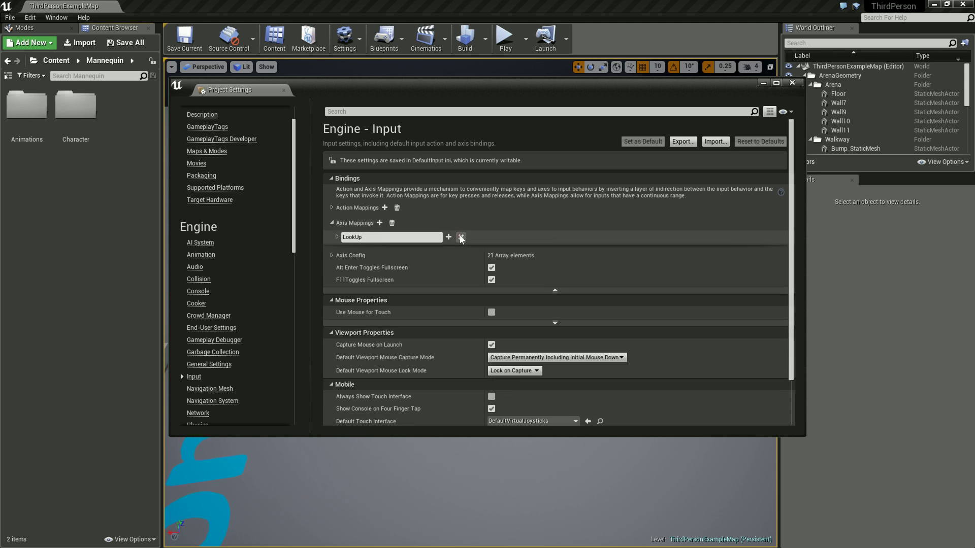
{"action": "left_click", "coordinate": [461, 238]}
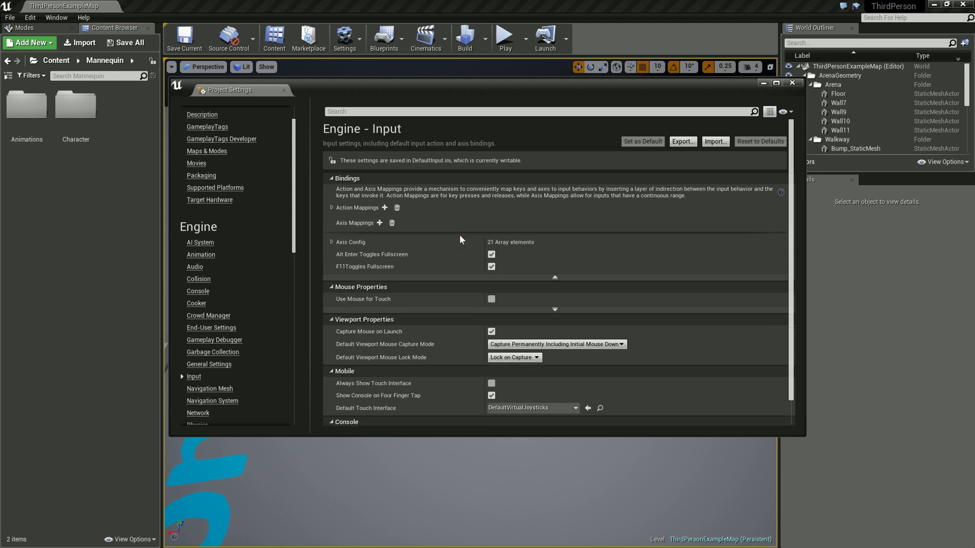
Delete the old axis mappings, add three new ones, and name the first NachVorne
{"action": "left_click", "coordinate": [379, 223]}
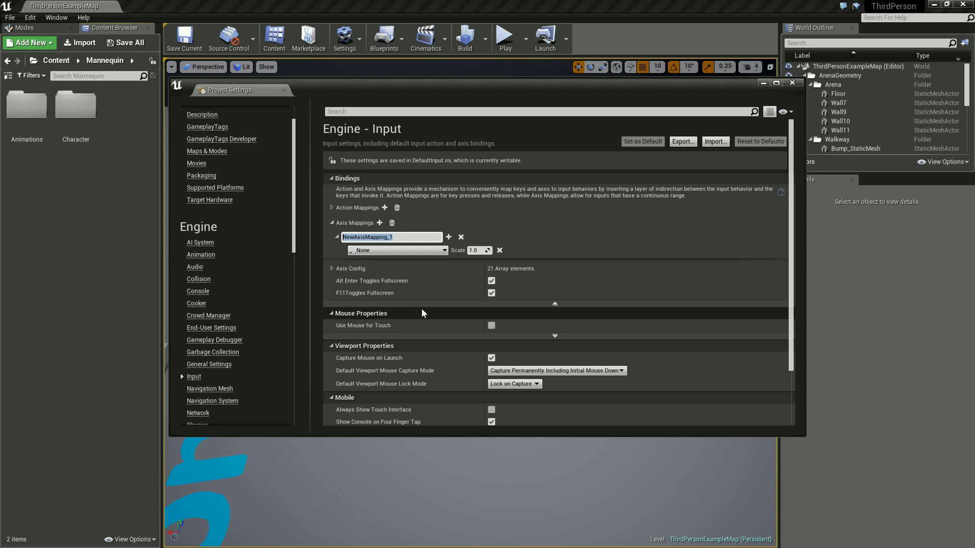
{"action": "type", "text": "N"}
{"action": "type", "text": "achVorne"}
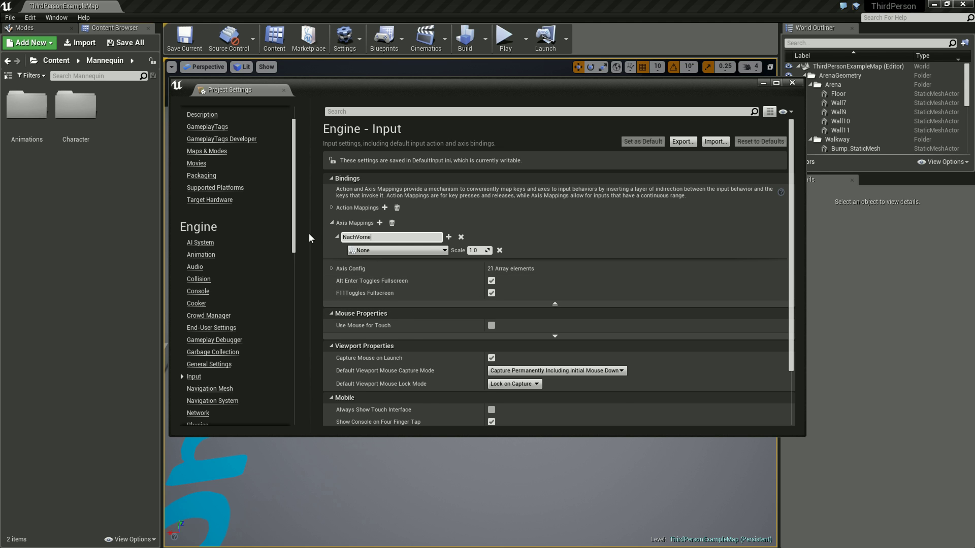
{"action": "left_click", "coordinate": [379, 223]}
{"action": "type", "text": "NachRechts"}
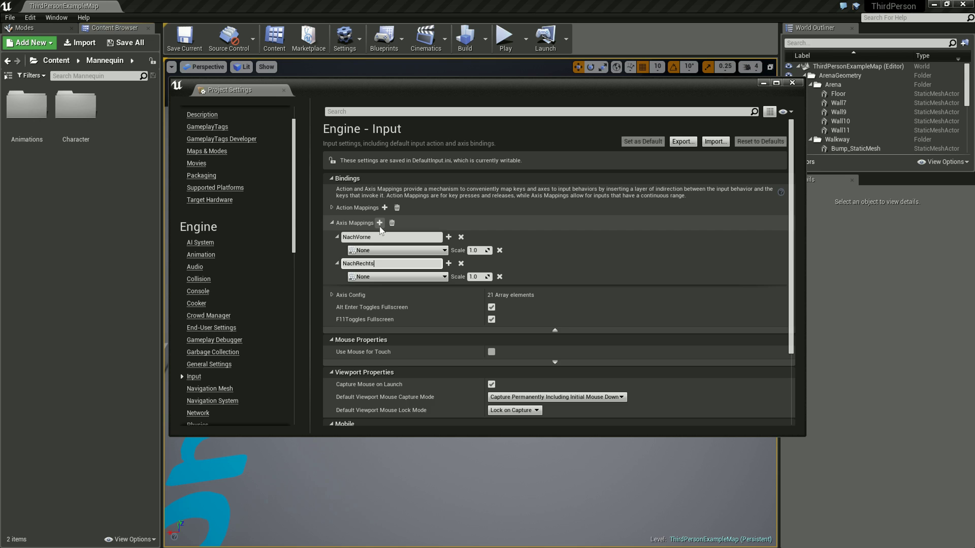
{"action": "left_click", "coordinate": [379, 223]}
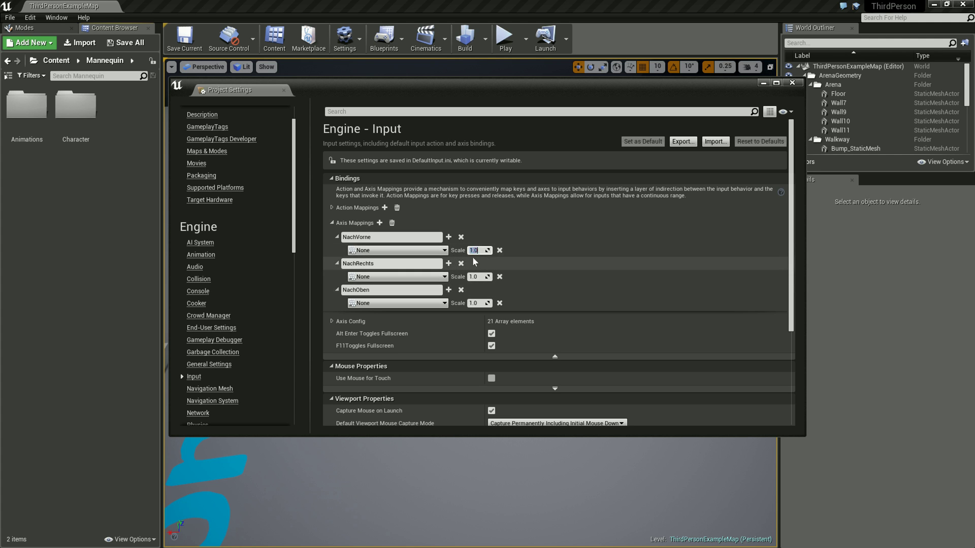
Add a second key binding to NachVorne with scale -1.0
{"action": "left_click", "coordinate": [448, 238]}
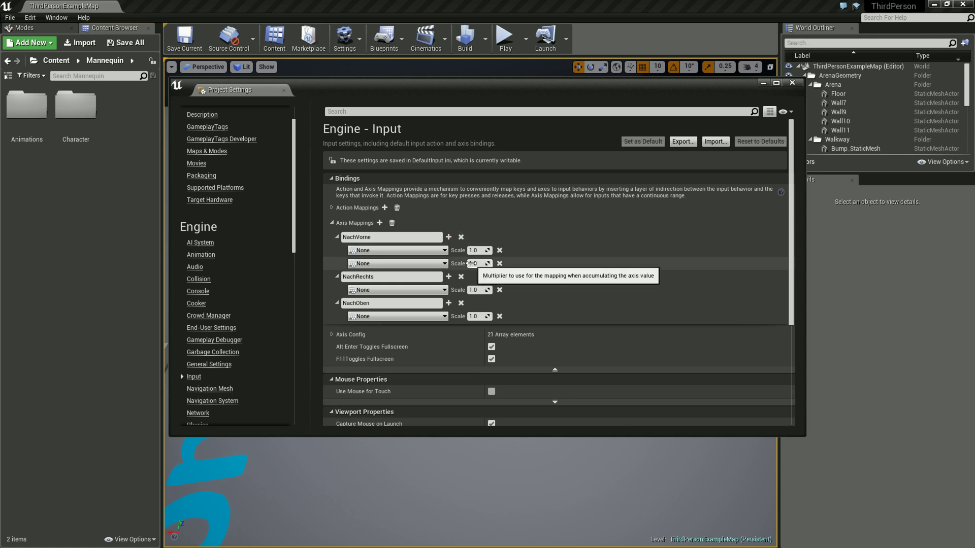
{"action": "left_click", "coordinate": [471, 264]}
{"action": "type", "text": "-1"}
{"action": "key", "text": "Return"}
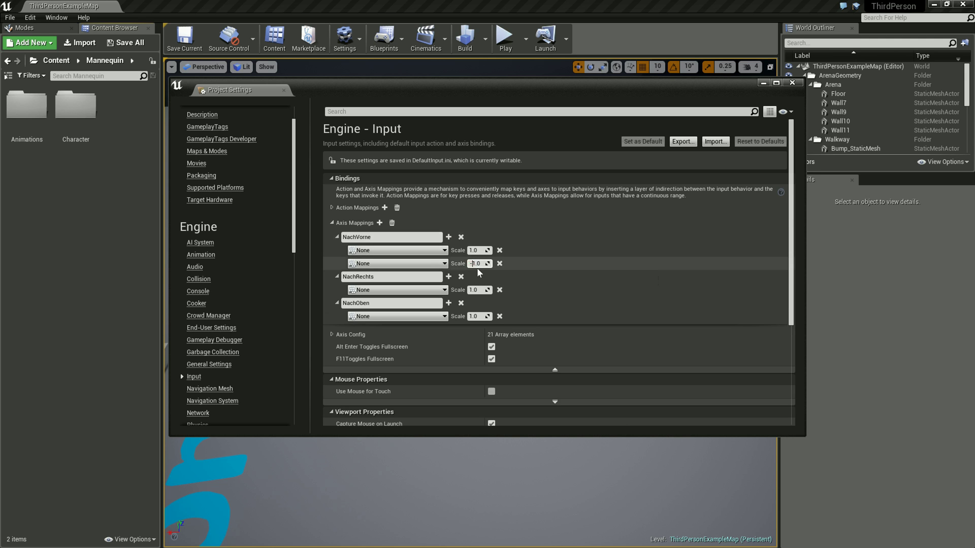
Add second key bindings to NachRechts and NachOben, setting NachRechts's scale to -1.0
{"action": "left_click", "coordinate": [448, 276]}
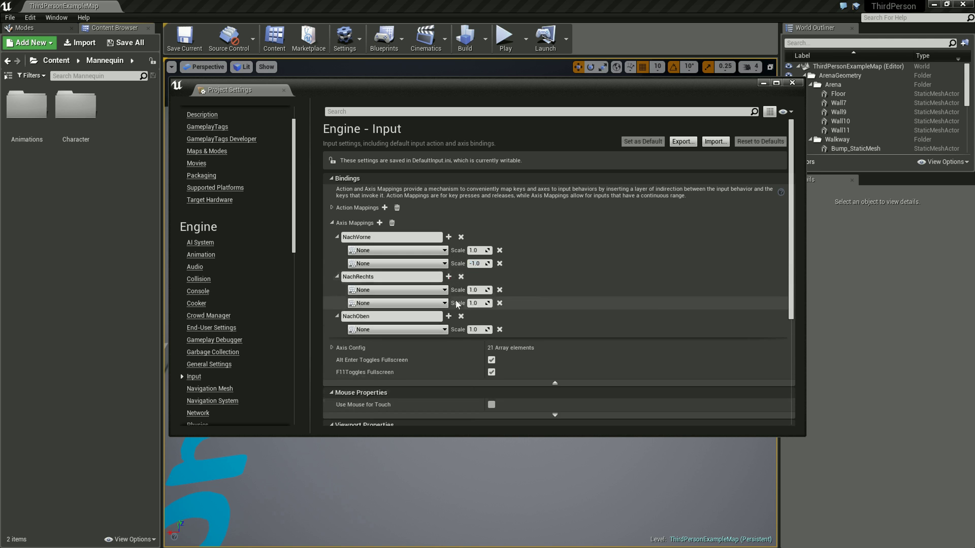
{"action": "left_click", "coordinate": [448, 316]}
{"action": "scroll", "coordinate": [531, 278], "scroll_direction": "down", "scroll_amount": 1}
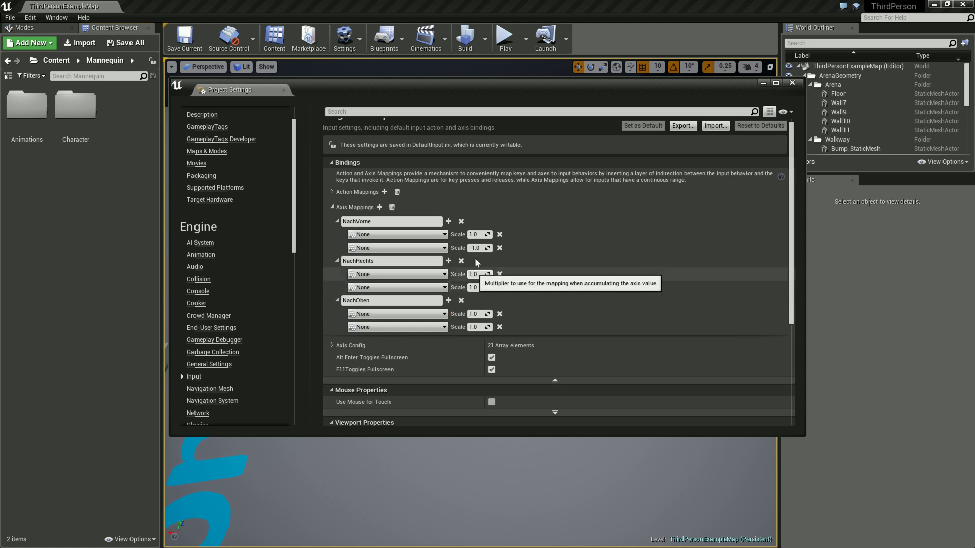
{"action": "left_click", "coordinate": [472, 287]}
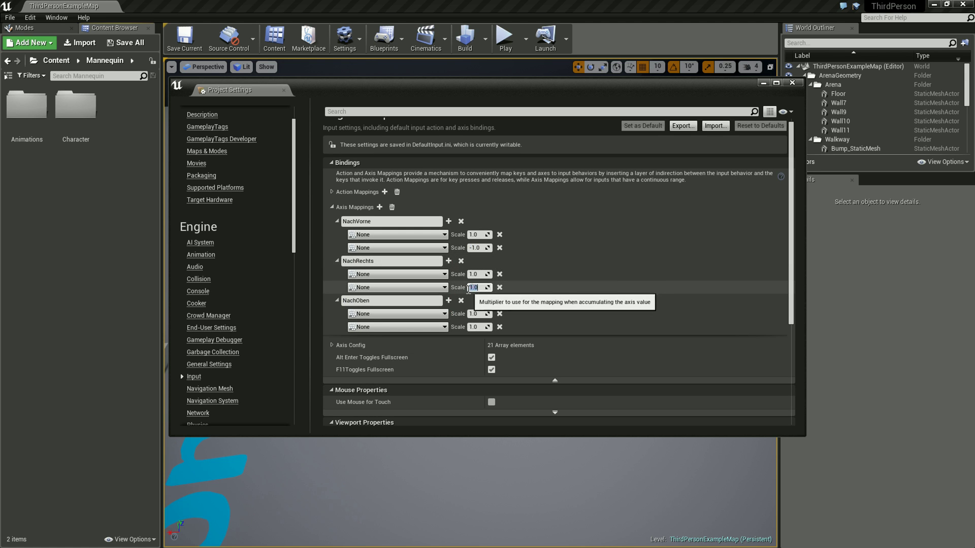
{"action": "key", "text": "Return"}
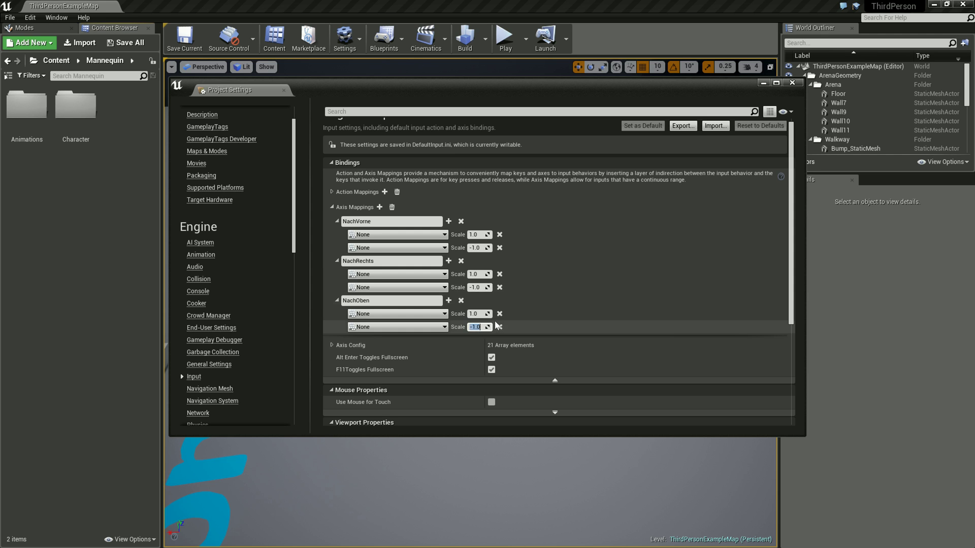
{"action": "left_click", "coordinate": [418, 235]}
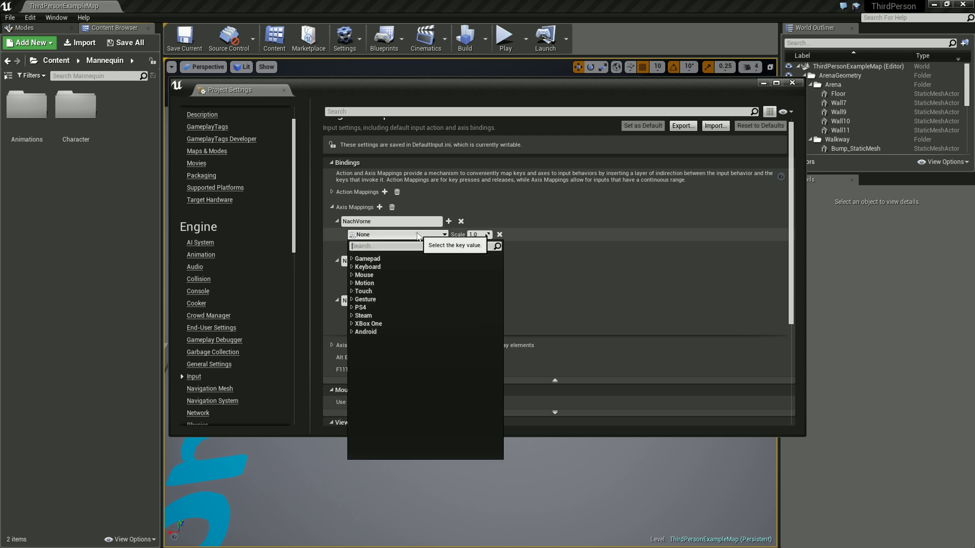
{"action": "left_click", "coordinate": [365, 259]}
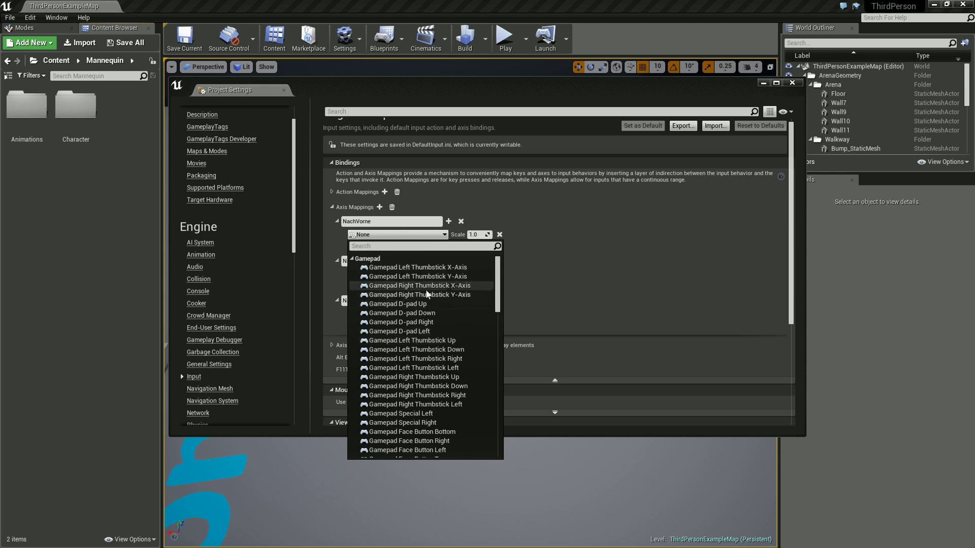
{"action": "scroll", "coordinate": [422, 300], "scroll_direction": "down", "scroll_amount": 10}
{"action": "scroll", "coordinate": [412, 327], "scroll_direction": "down", "scroll_amount": 5}
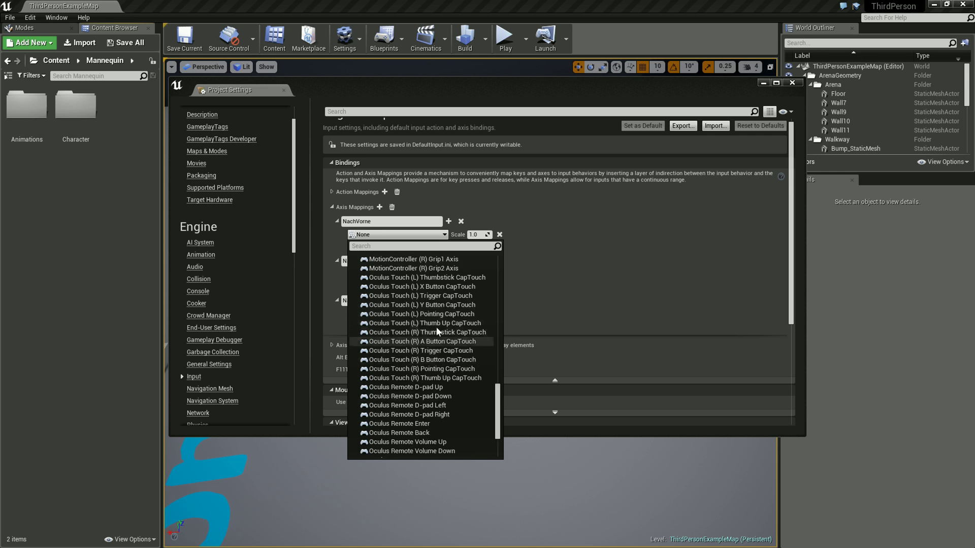
{"action": "scroll", "coordinate": [436, 330], "scroll_direction": "down", "scroll_amount": 2}
{"action": "scroll", "coordinate": [432, 341], "scroll_direction": "up", "scroll_amount": 2}
{"action": "scroll", "coordinate": [428, 343], "scroll_direction": "up", "scroll_amount": 5}
{"action": "scroll", "coordinate": [426, 343], "scroll_direction": "up", "scroll_amount": 6}
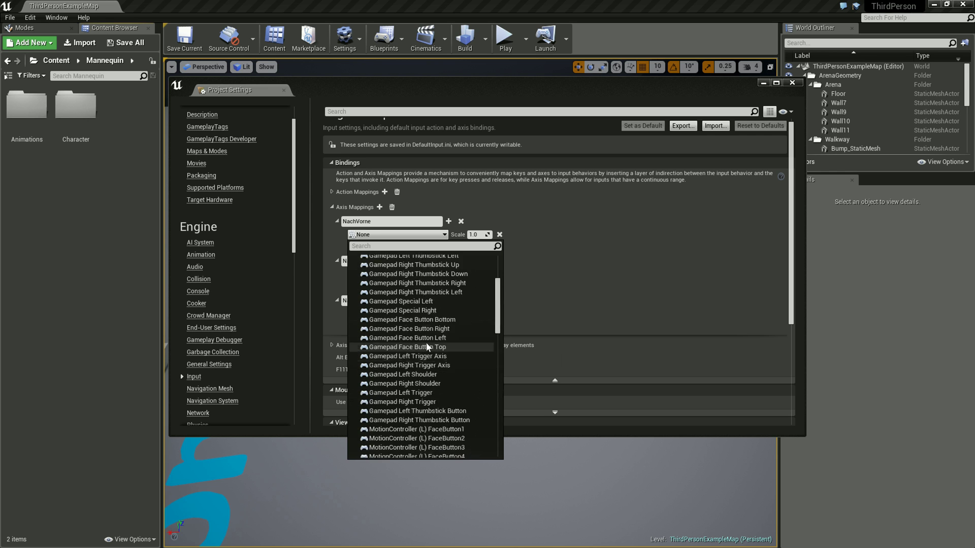
{"action": "scroll", "coordinate": [426, 342], "scroll_direction": "up", "scroll_amount": 4}
{"action": "left_click", "coordinate": [352, 259]}
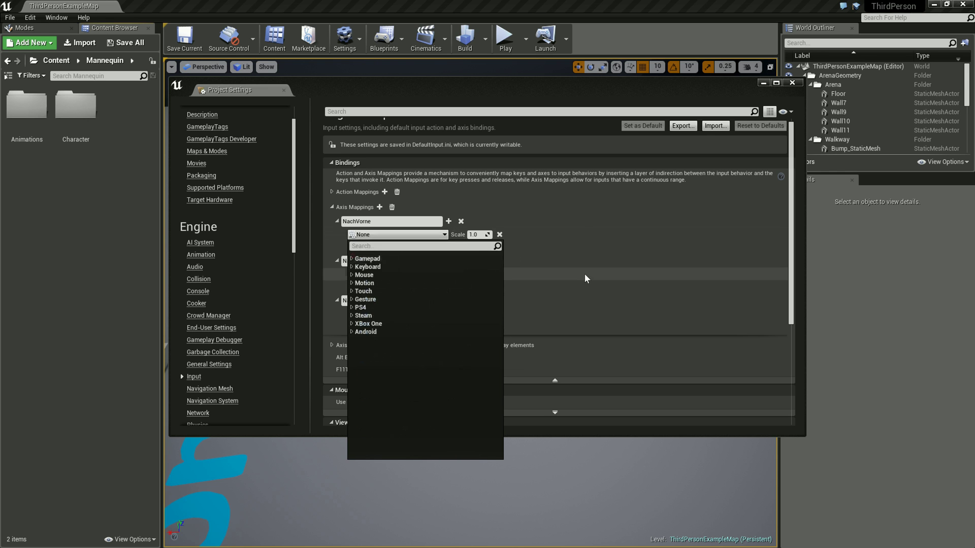
{"action": "left_click", "coordinate": [418, 235]}
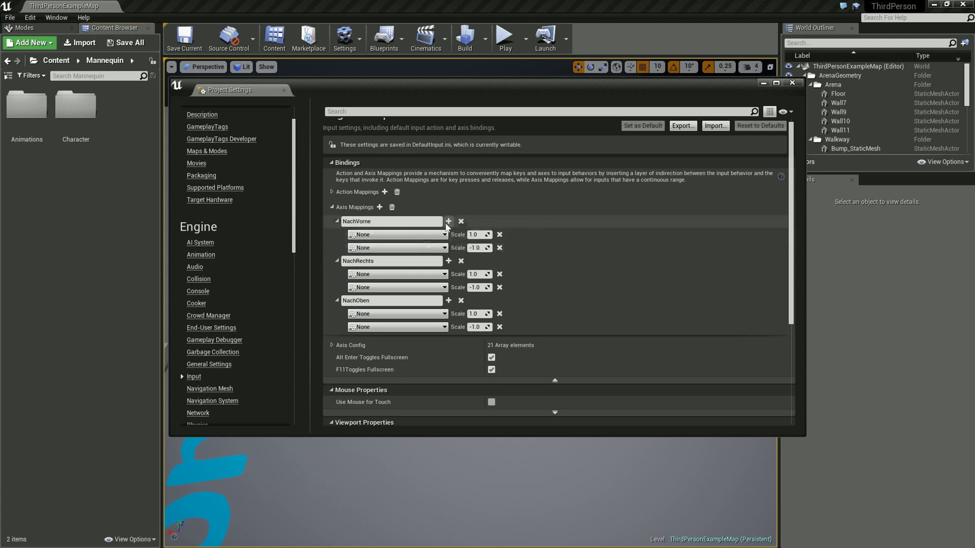
{"action": "left_click", "coordinate": [448, 221]}
{"action": "left_click", "coordinate": [448, 222]}
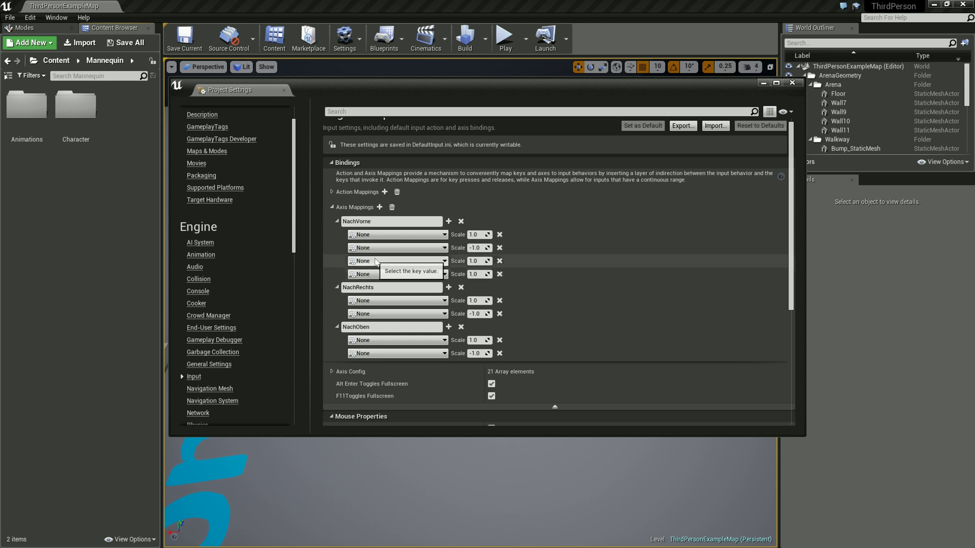
{"action": "left_click", "coordinate": [500, 261]}
{"action": "left_click", "coordinate": [499, 261]}
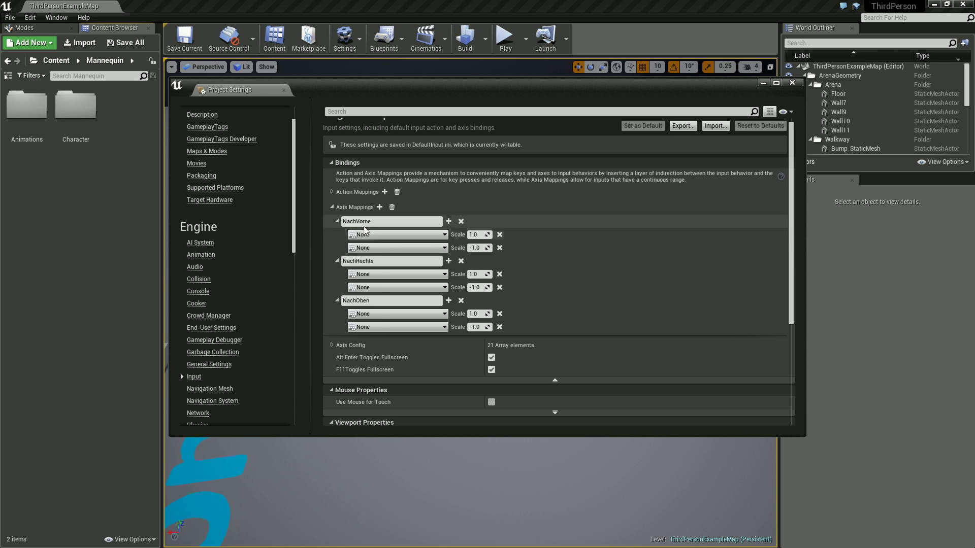
Bind NachVorne's first (1.0 scale) entry to the W key
{"action": "left_click", "coordinate": [365, 234]}
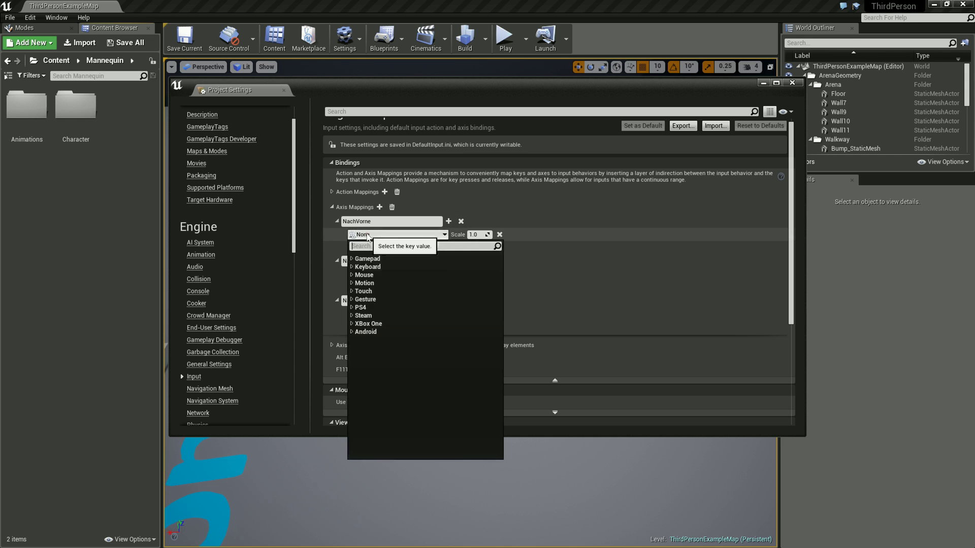
{"action": "left_click", "coordinate": [354, 267]}
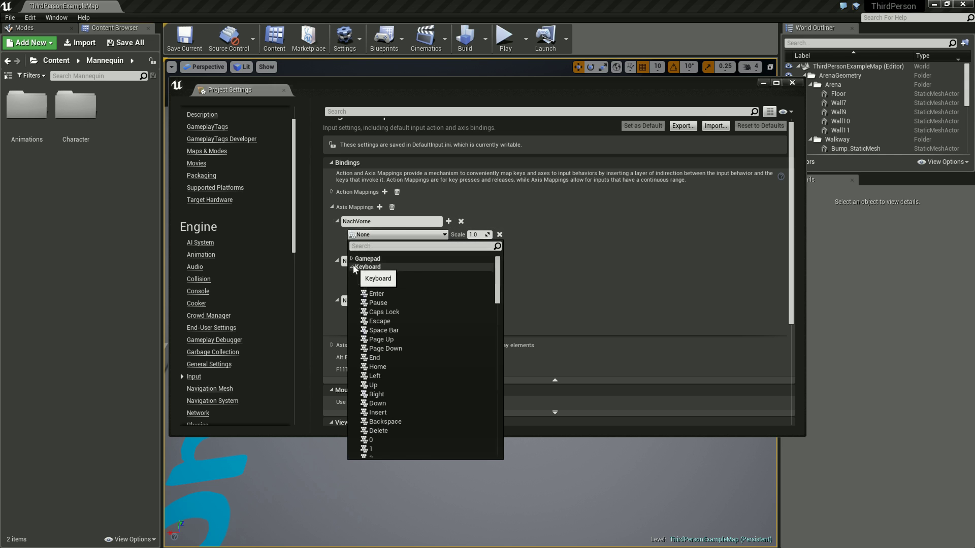
{"action": "scroll", "coordinate": [422, 374], "scroll_direction": "down", "scroll_amount": 1}
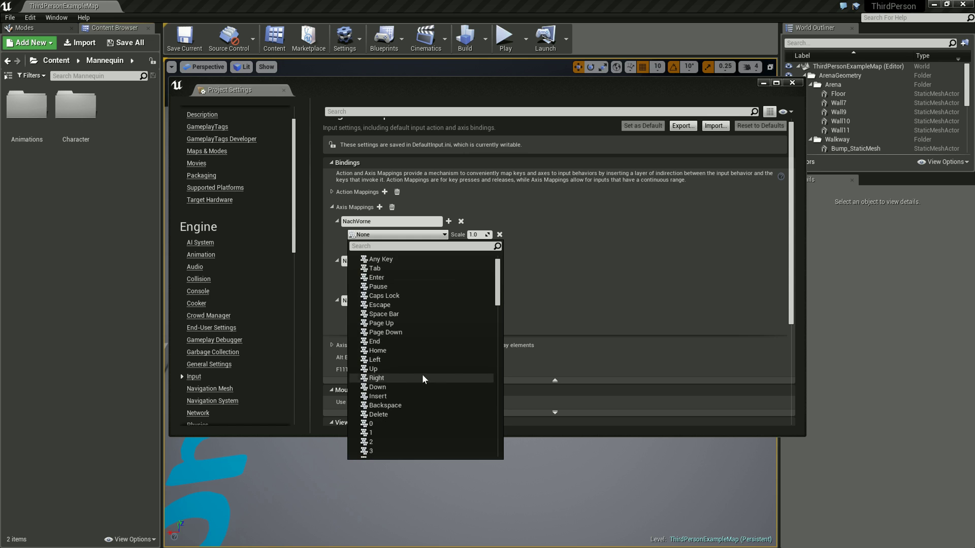
{"action": "scroll", "coordinate": [423, 290], "scroll_direction": "up", "scroll_amount": 1}
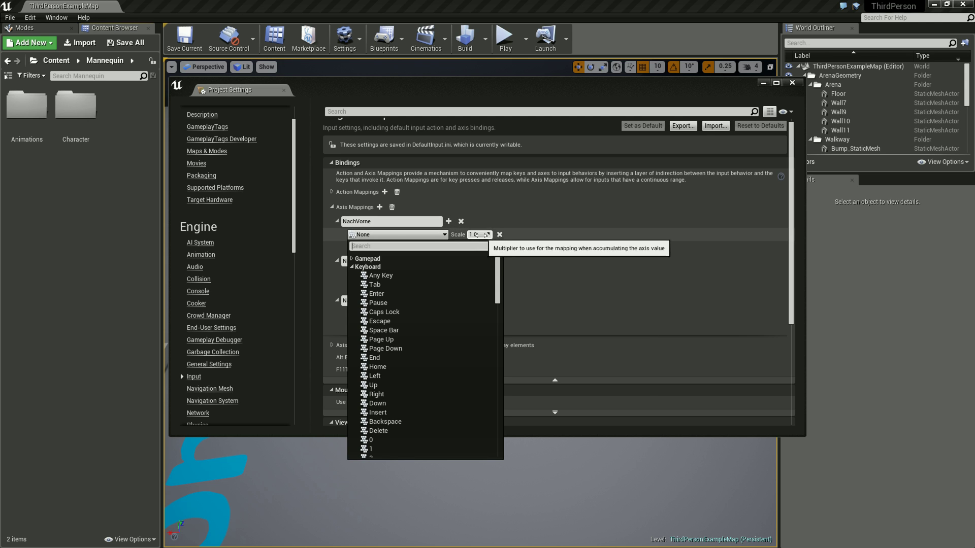
{"action": "type", "text": "W"}
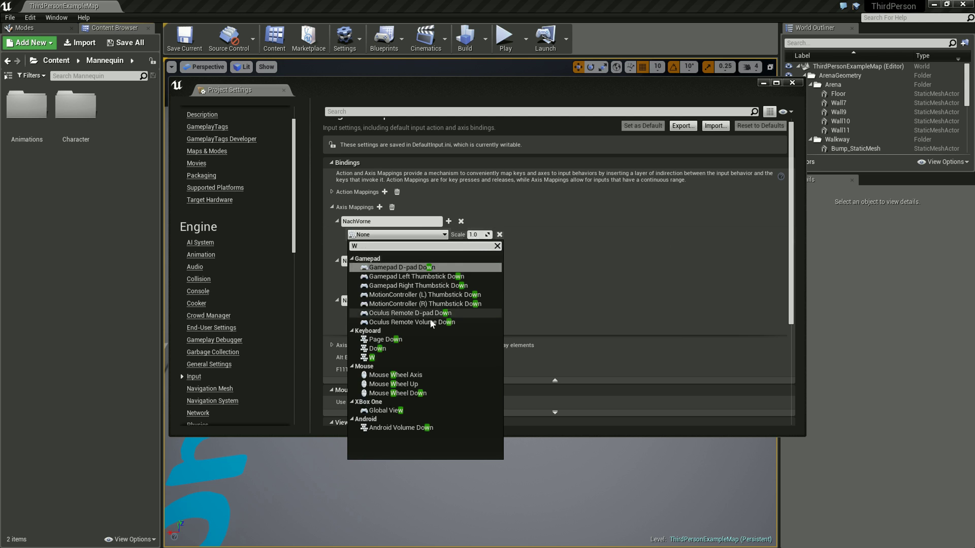
{"action": "left_click", "coordinate": [377, 356]}
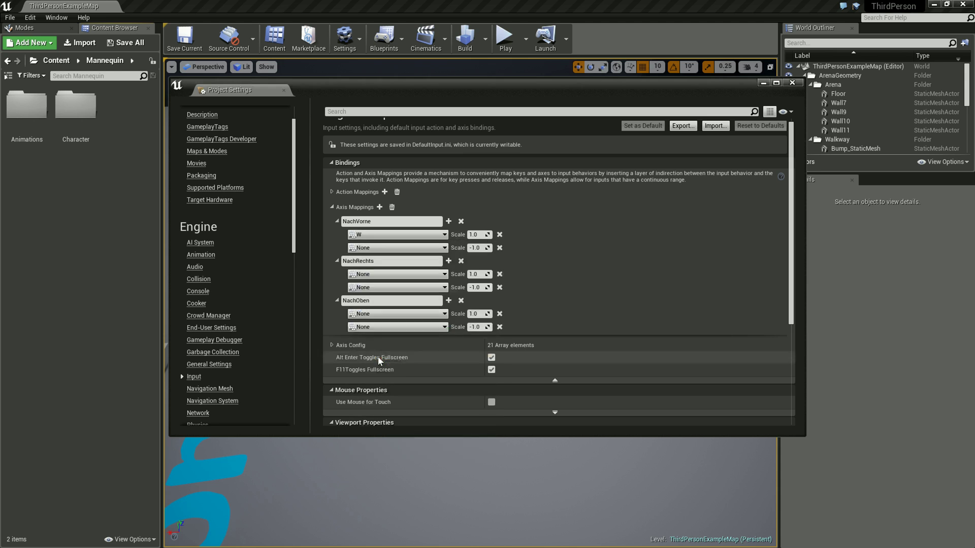
Bind NachVorne's second (-1.0 scale) entry to the S key
{"action": "left_click", "coordinate": [374, 249]}
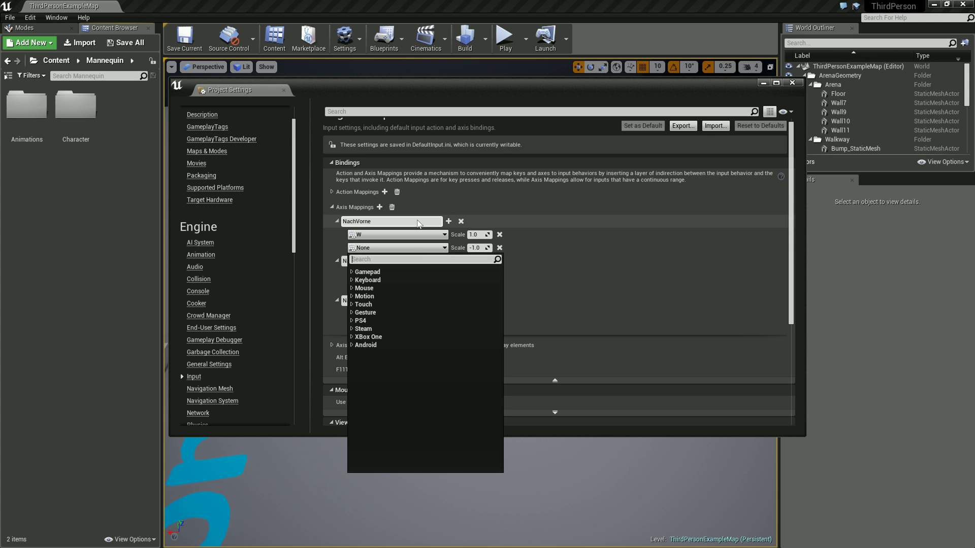
{"action": "type", "text": "S"}
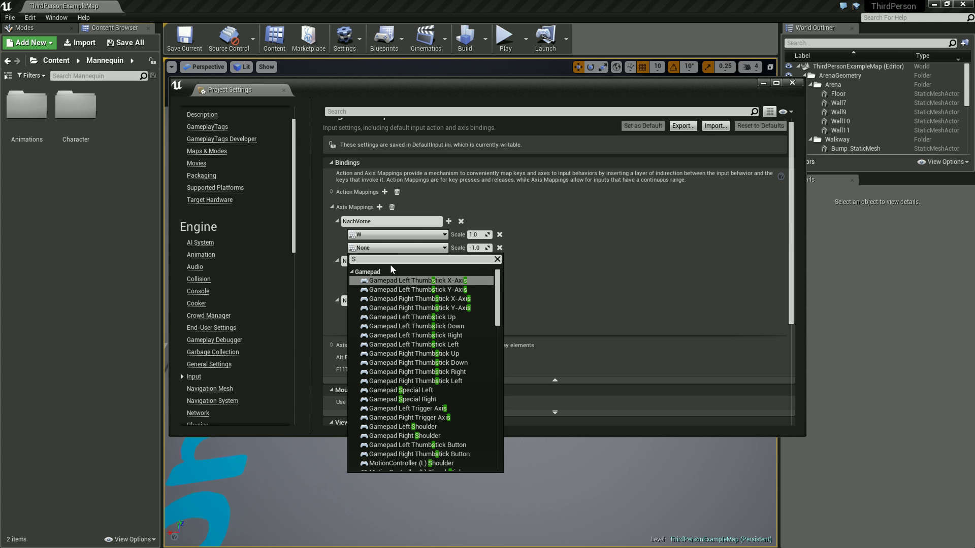
{"action": "scroll", "coordinate": [398, 349], "scroll_direction": "down", "scroll_amount": 5}
{"action": "scroll", "coordinate": [401, 348], "scroll_direction": "down", "scroll_amount": 5}
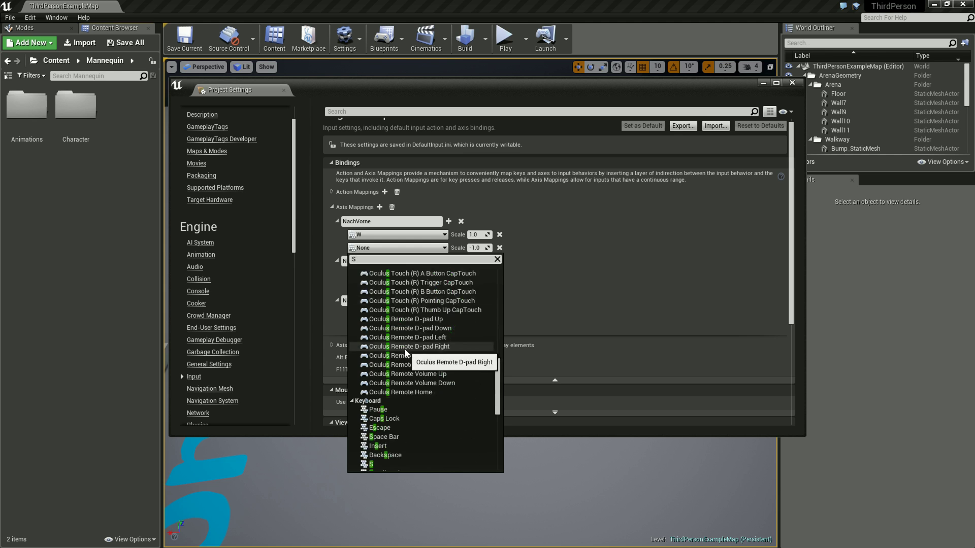
{"action": "scroll", "coordinate": [404, 348], "scroll_direction": "down", "scroll_amount": 3}
{"action": "left_click", "coordinate": [389, 415]}
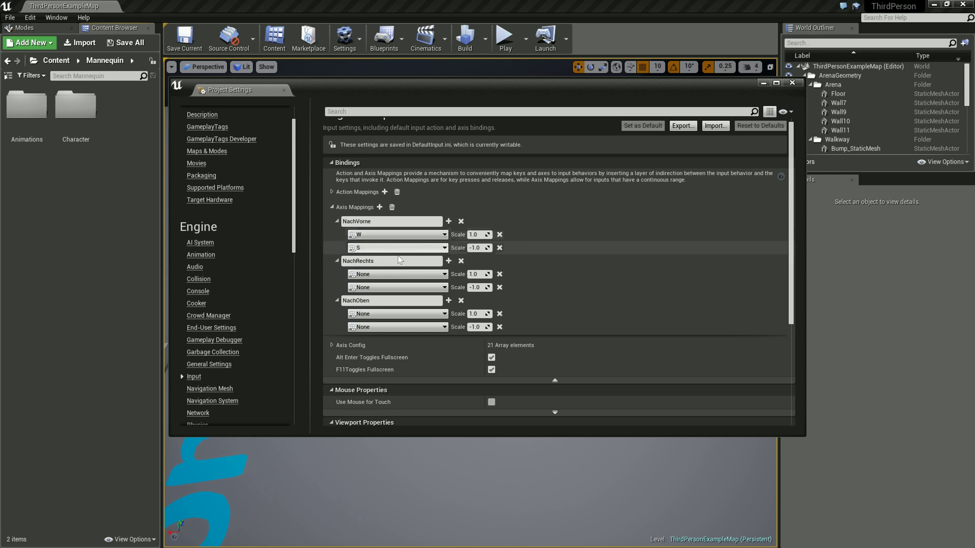
Bind NachRechts's first (1.0 scale) entry to the D key
{"action": "left_click", "coordinate": [378, 275]}
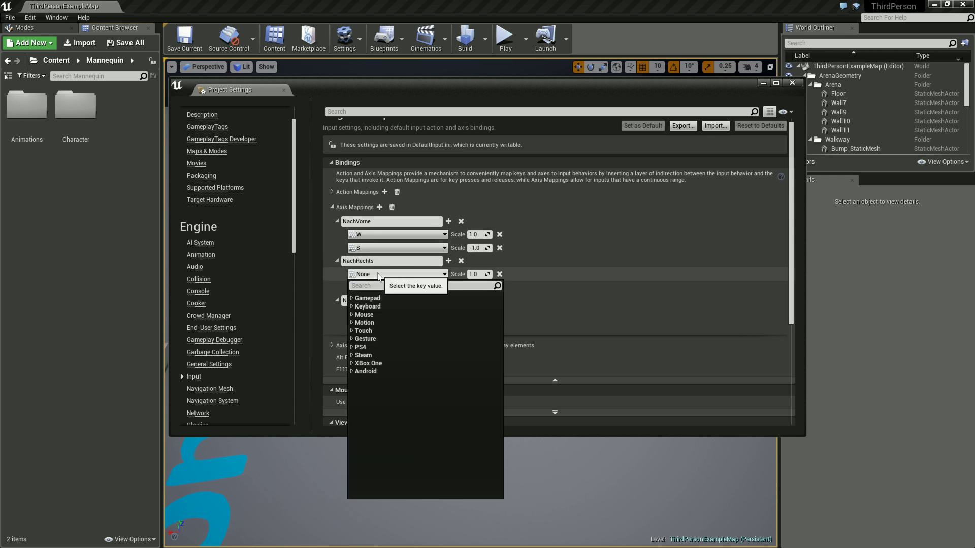
{"action": "left_click", "coordinate": [367, 298]}
{"action": "scroll", "coordinate": [420, 350], "scroll_direction": "down", "scroll_amount": 10}
{"action": "scroll", "coordinate": [420, 350], "scroll_direction": "down", "scroll_amount": 8}
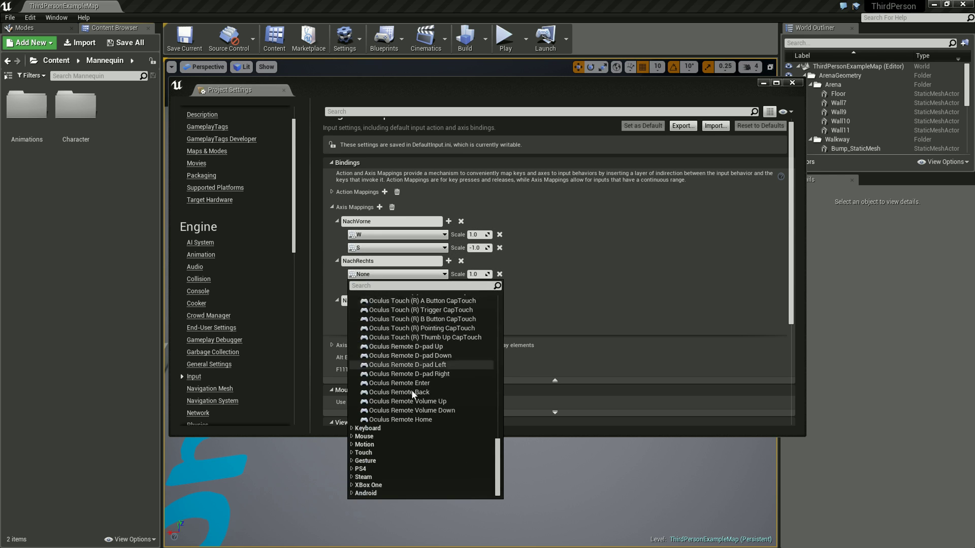
{"action": "scroll", "coordinate": [428, 352], "scroll_direction": "up", "scroll_amount": 3}
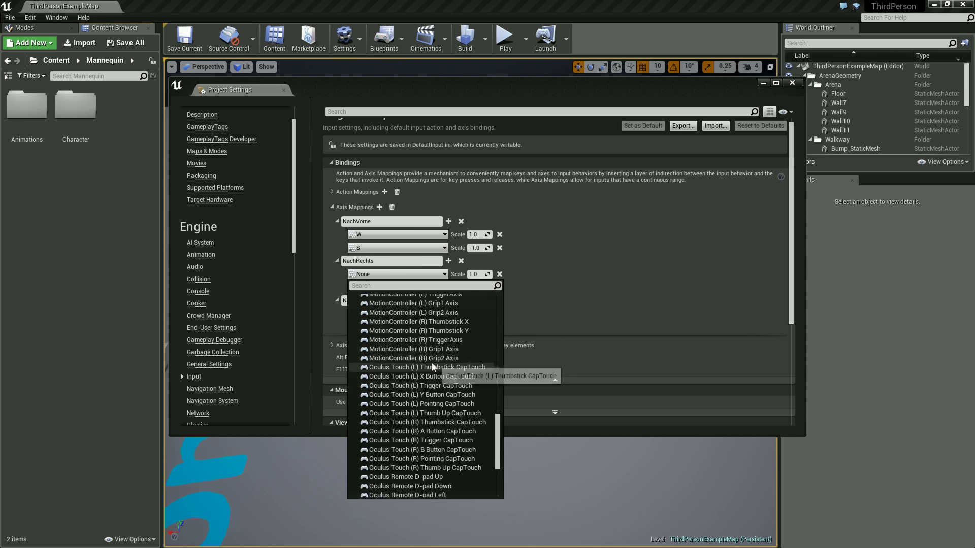
{"action": "scroll", "coordinate": [431, 361], "scroll_direction": "up", "scroll_amount": 4}
{"action": "scroll", "coordinate": [426, 355], "scroll_direction": "up", "scroll_amount": 10}
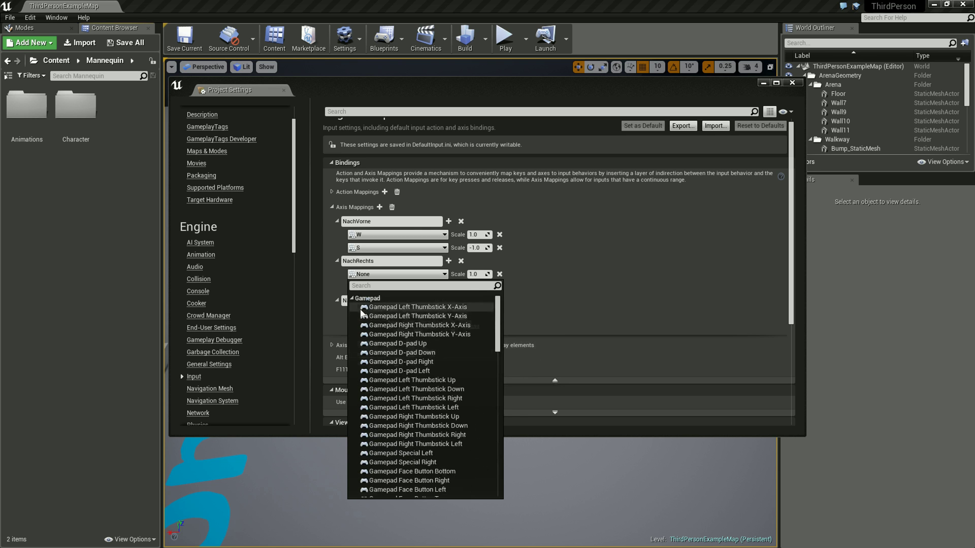
{"action": "left_click", "coordinate": [366, 299]}
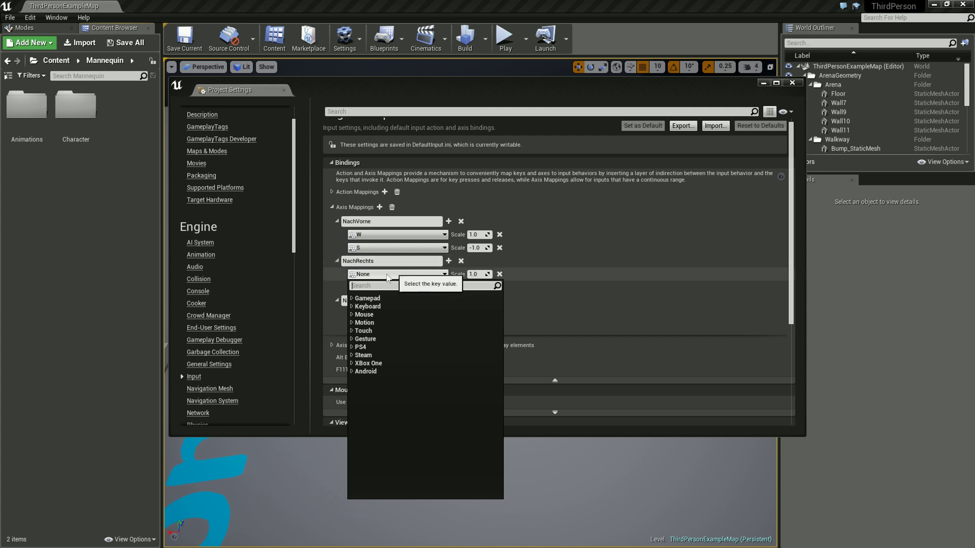
{"action": "type", "text": "D"}
{"action": "scroll", "coordinate": [409, 395], "scroll_direction": "down", "scroll_amount": 5}
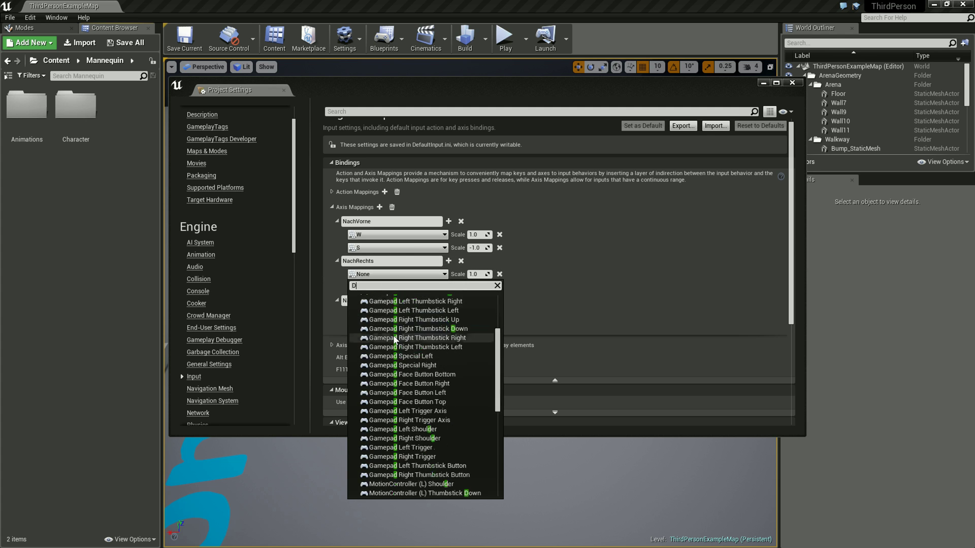
{"action": "scroll", "coordinate": [410, 396], "scroll_direction": "down", "scroll_amount": 5}
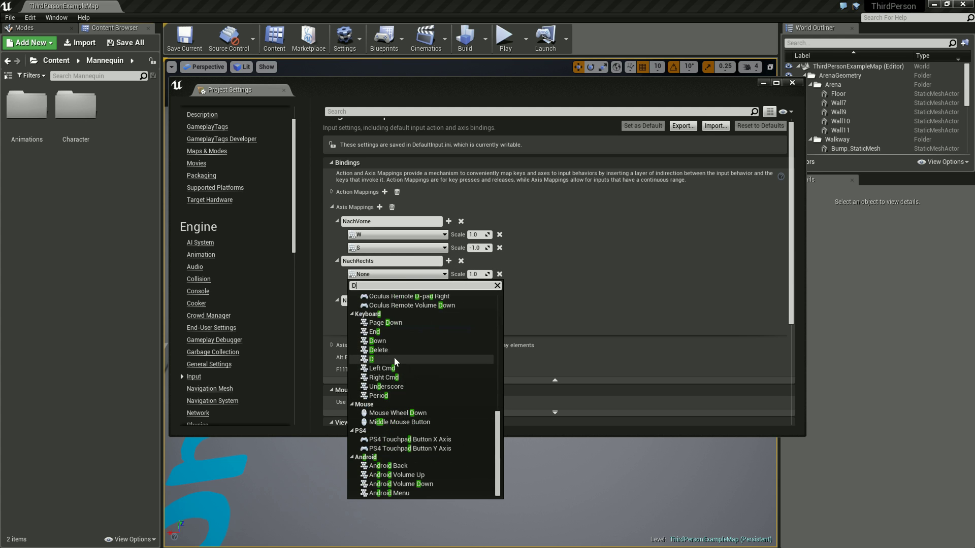
{"action": "left_click", "coordinate": [381, 360]}
Search for the A key for NachRechts's second (-1.0 scale) entry
{"action": "left_click", "coordinate": [448, 261]}
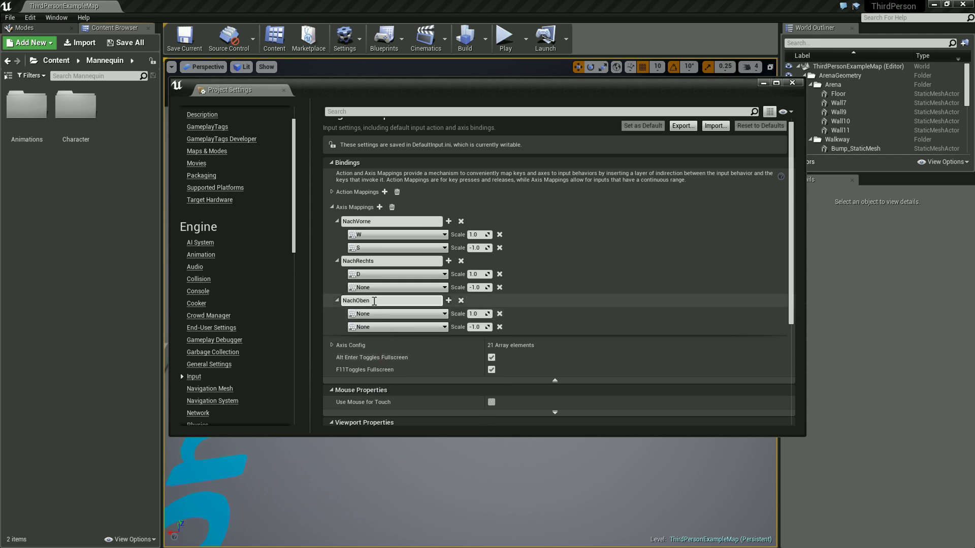
{"action": "left_click", "coordinate": [399, 287]}
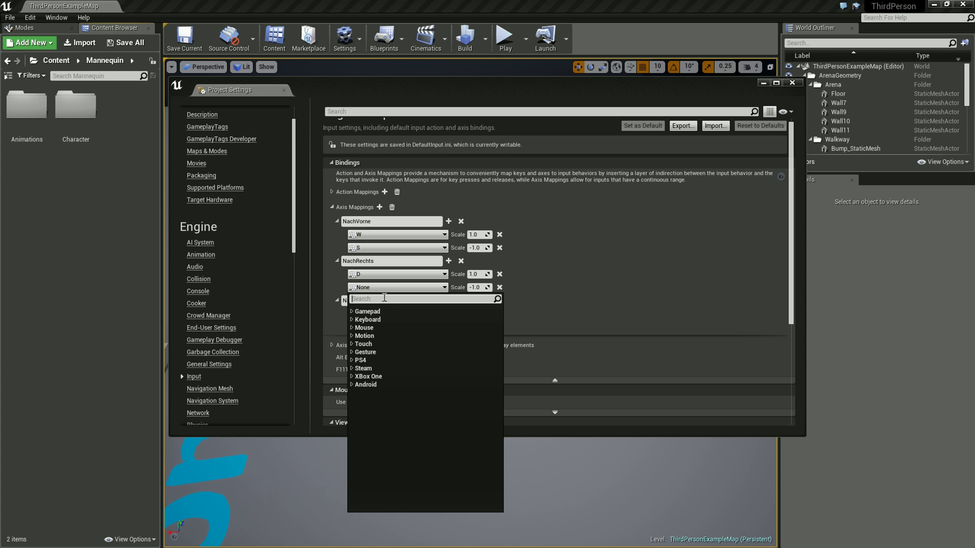
{"action": "type", "text": "A"}
{"action": "scroll", "coordinate": [401, 381], "scroll_direction": "down", "scroll_amount": 5}
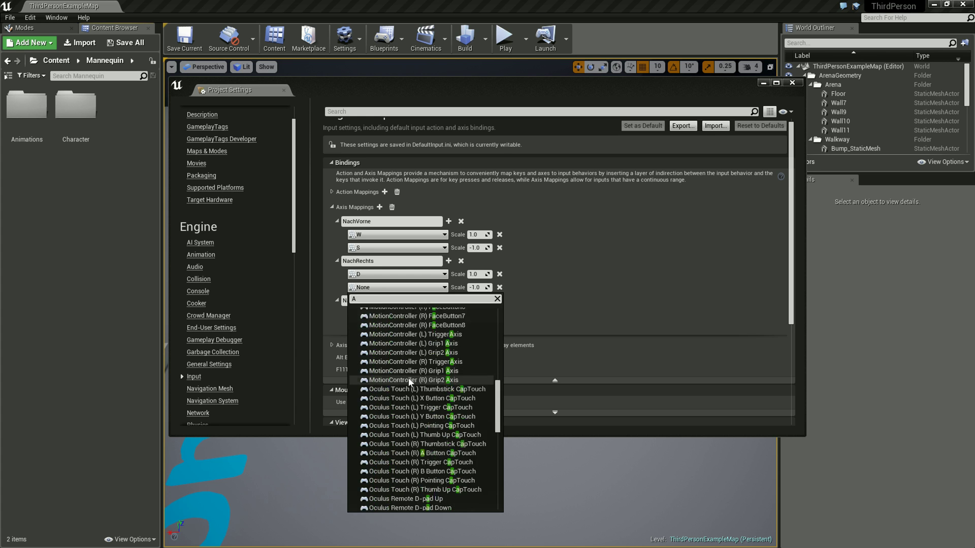
{"action": "scroll", "coordinate": [409, 386], "scroll_direction": "down", "scroll_amount": 5}
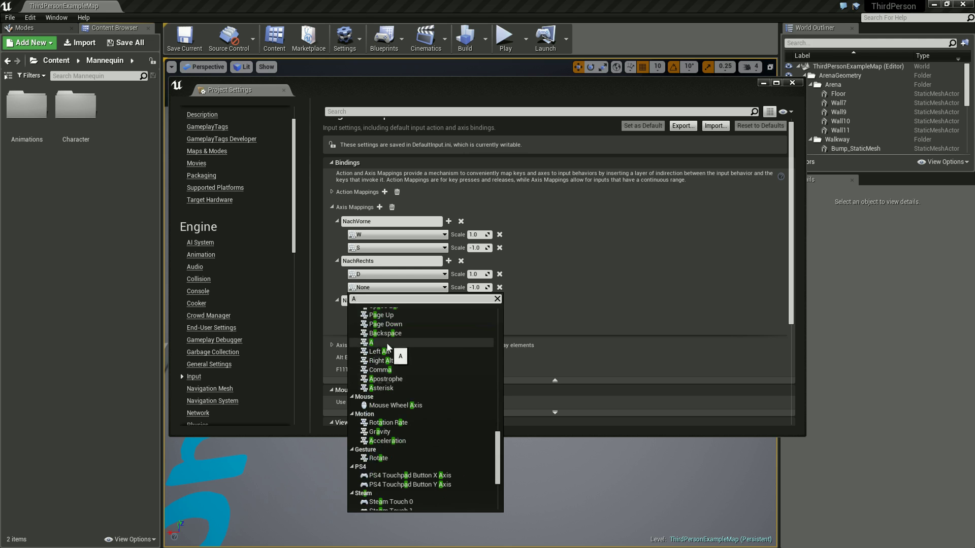
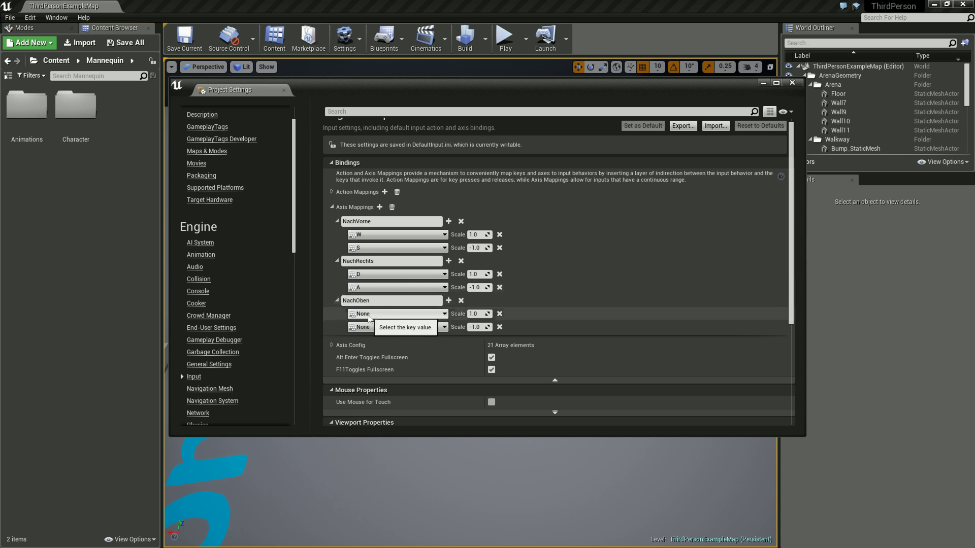
Bind Mouse X from the Mouse keys to NachOben's first axis mapping
{"action": "left_click", "coordinate": [368, 315]}
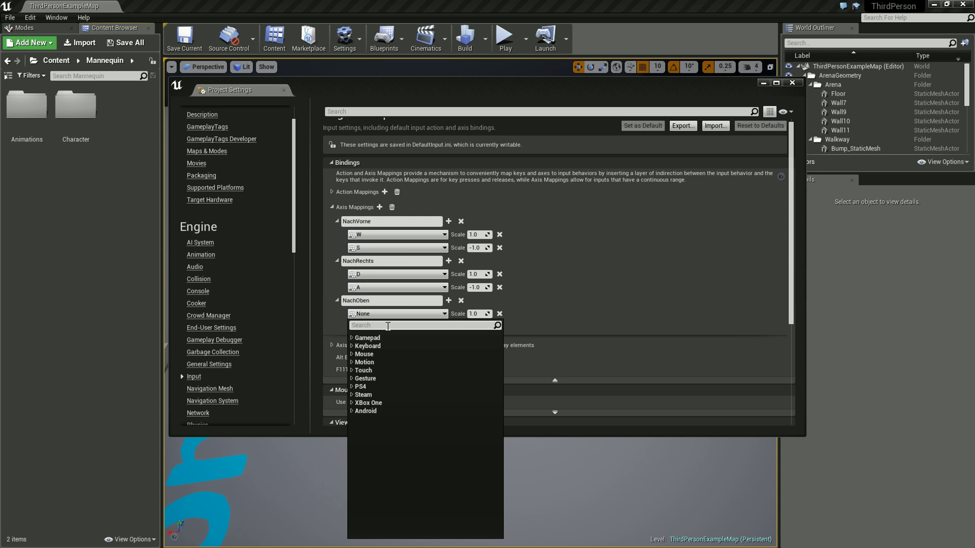
{"action": "left_click", "coordinate": [584, 270]}
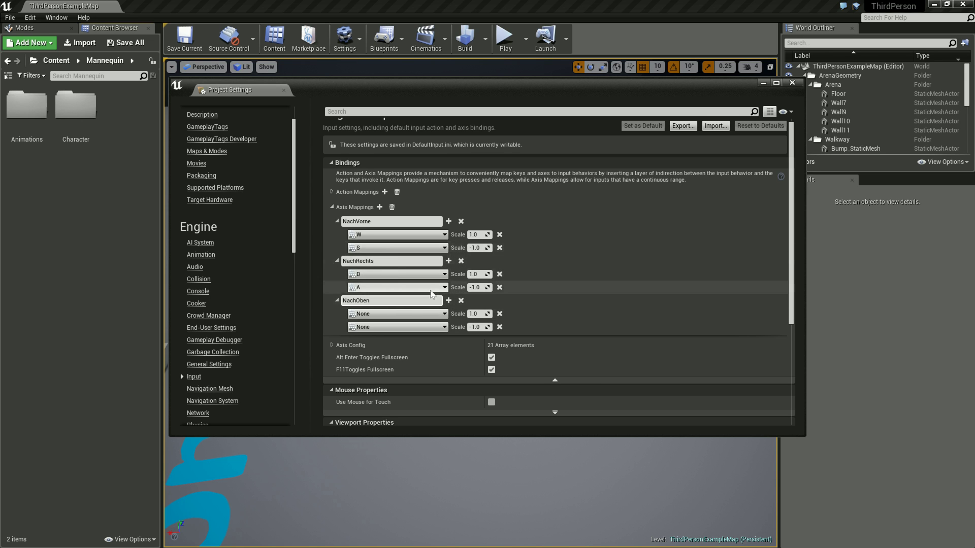
{"action": "left_click", "coordinate": [369, 314]}
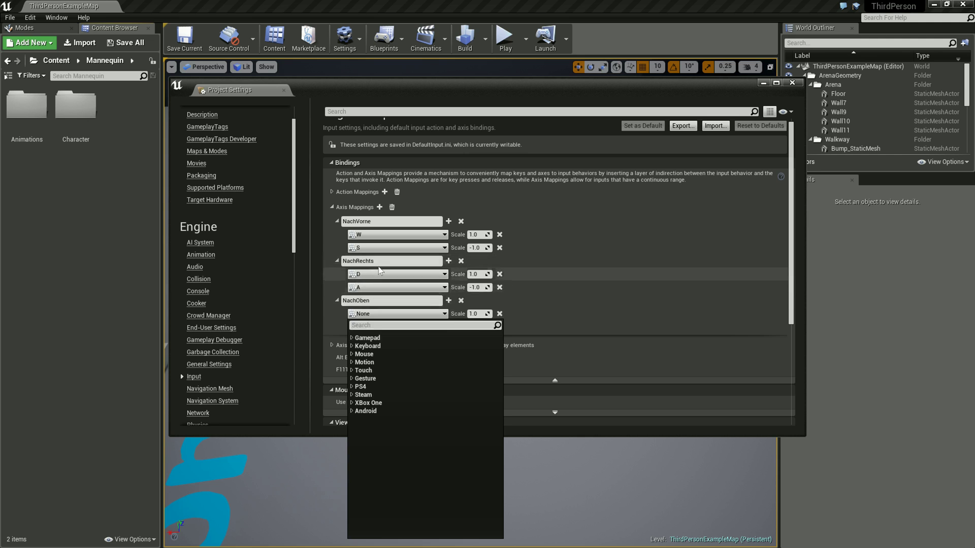
{"action": "left_click", "coordinate": [570, 274]}
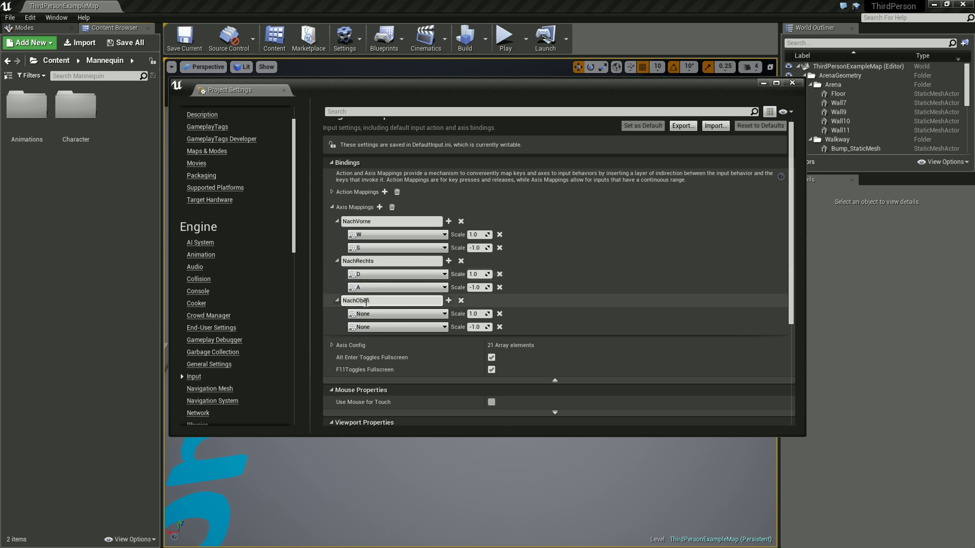
{"action": "left_click", "coordinate": [384, 314]}
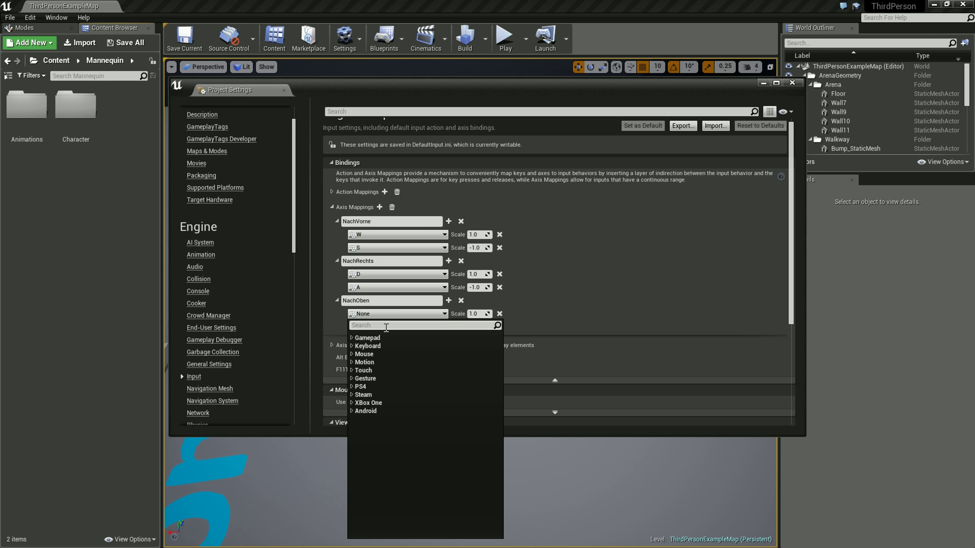
{"action": "left_click", "coordinate": [364, 354]}
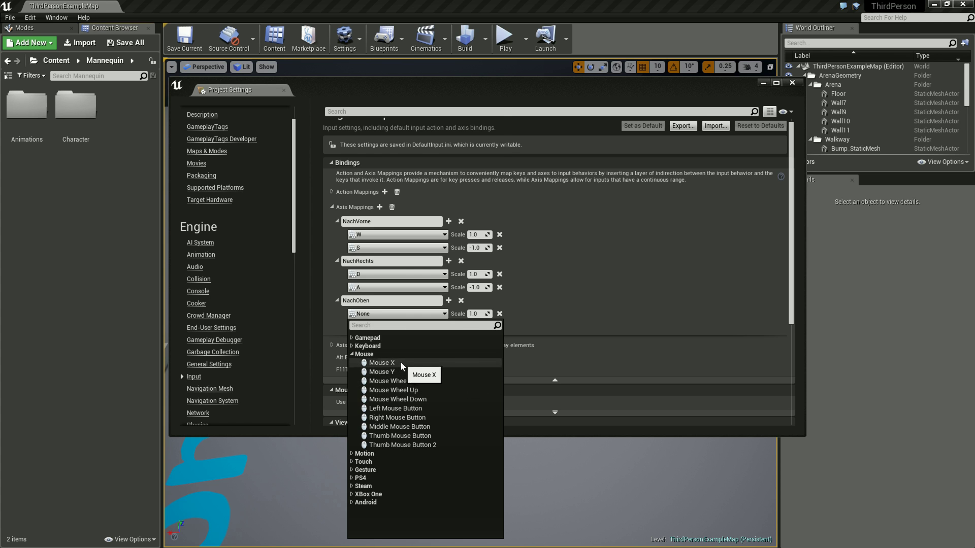
{"action": "left_click", "coordinate": [382, 363]}
{"action": "left_click", "coordinate": [397, 329]}
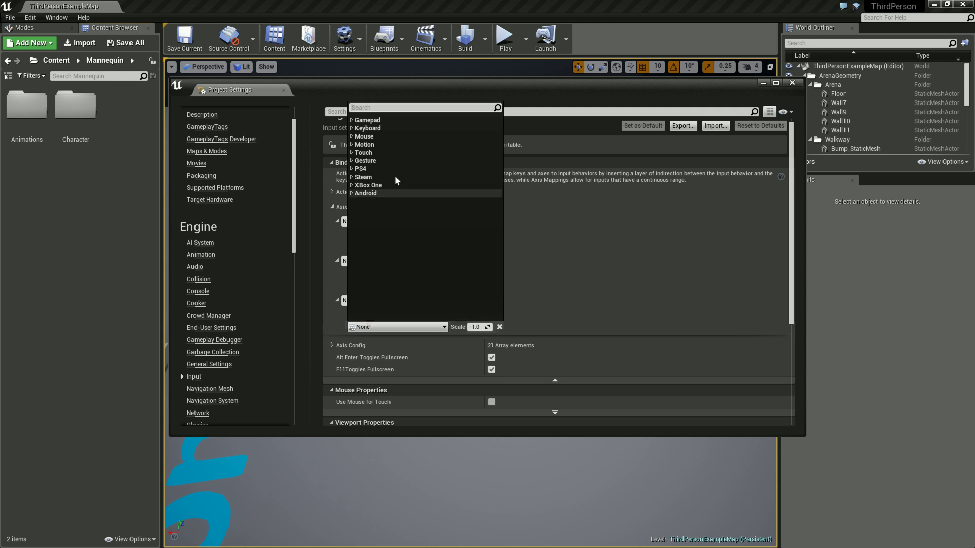
{"action": "left_click", "coordinate": [364, 136]}
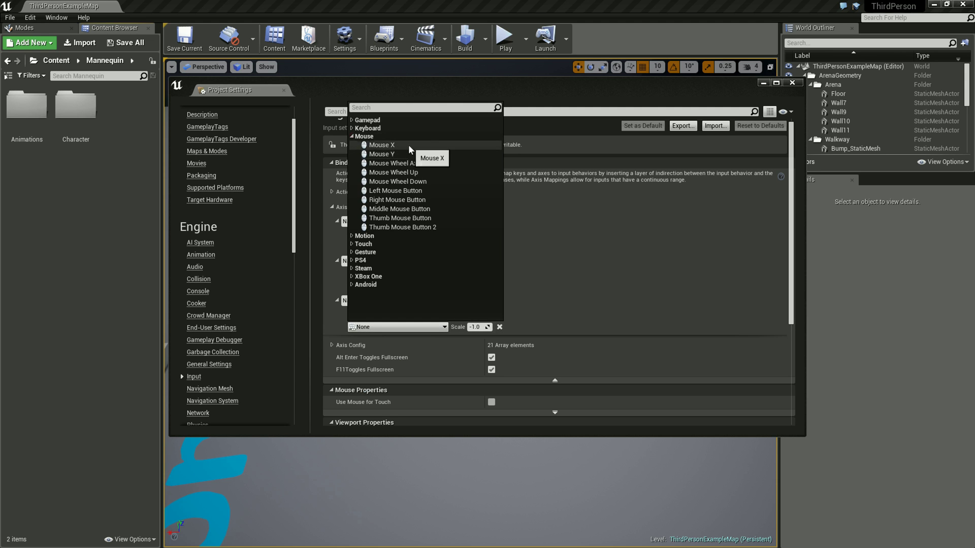
Delete NachOben's empty second mapping (None, -1.0), keeping the NachOben name unchanged
{"action": "left_click", "coordinate": [644, 316]}
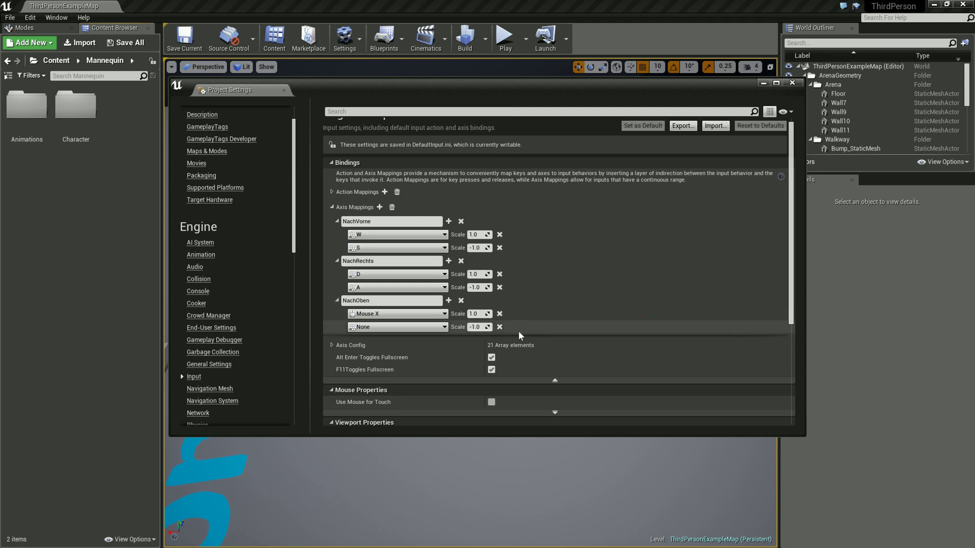
{"action": "left_click", "coordinate": [499, 327]}
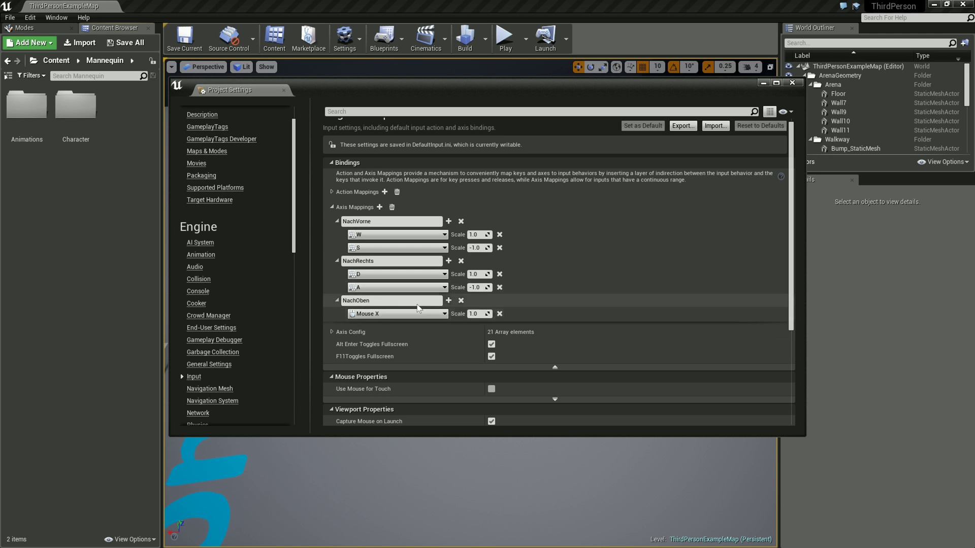
{"action": "left_click", "coordinate": [380, 301]}
{"action": "key", "text": "Return"}
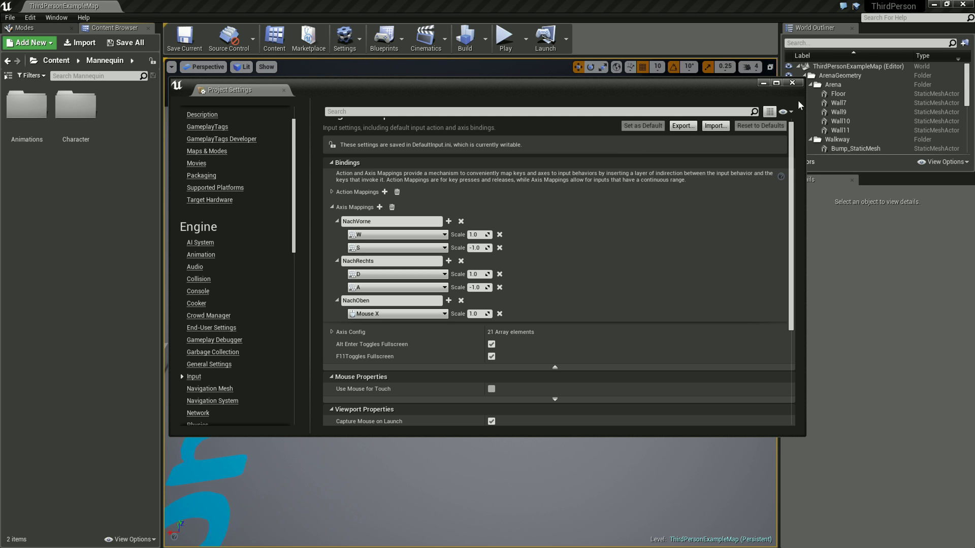
Close Project Settings and rotate the ThirdPersonExampleMap view around the mannequin
{"action": "left_click", "coordinate": [791, 83]}
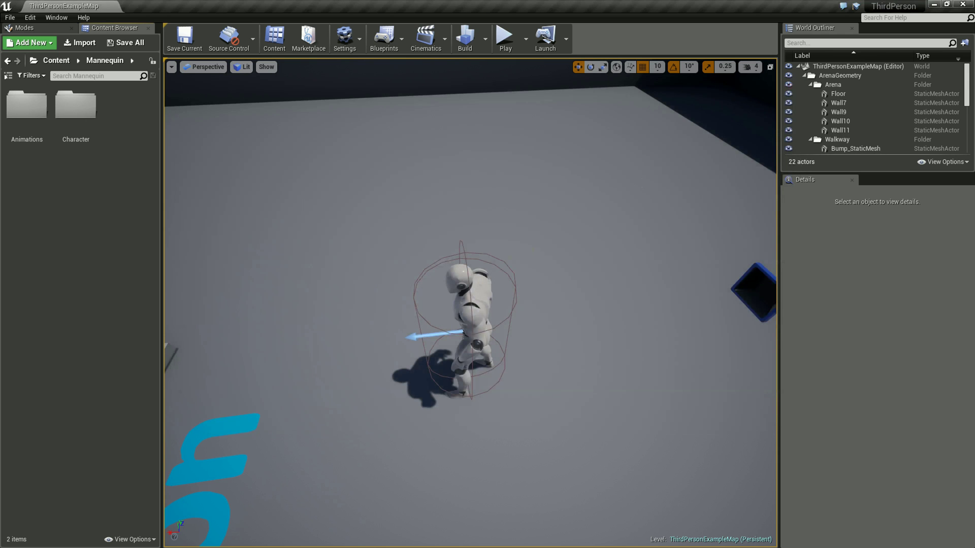
{"action": "mouse_move", "coordinate": [471, 302]}
{"action": "right_mouse_down"}
{"action": "mouse_move", "coordinate": [488, 304]}
{"action": "mouse_move", "coordinate": [457, 304]}
{"action": "right_mouse_up"}
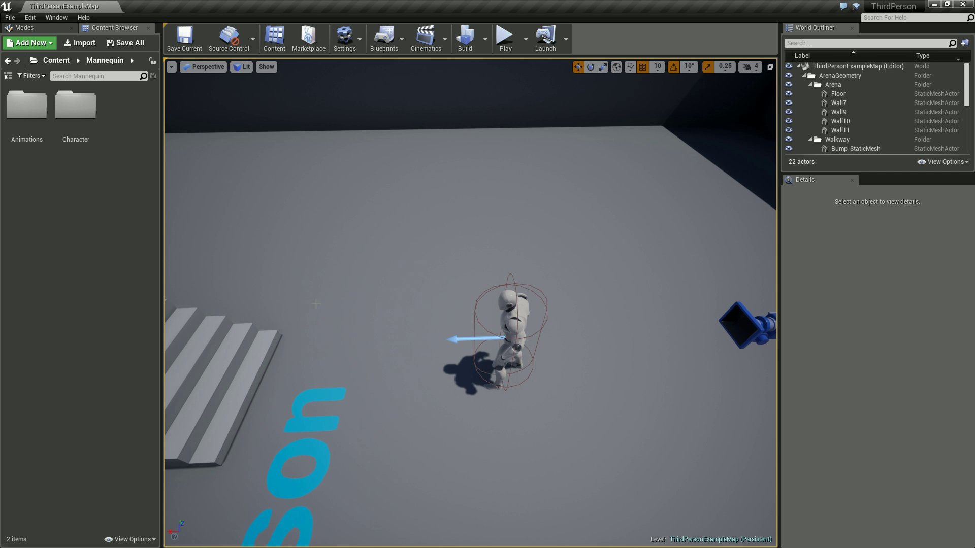
{"action": "right_click_drag", "start_coordinate": [487, 304], "coordinate": [513, 294]}
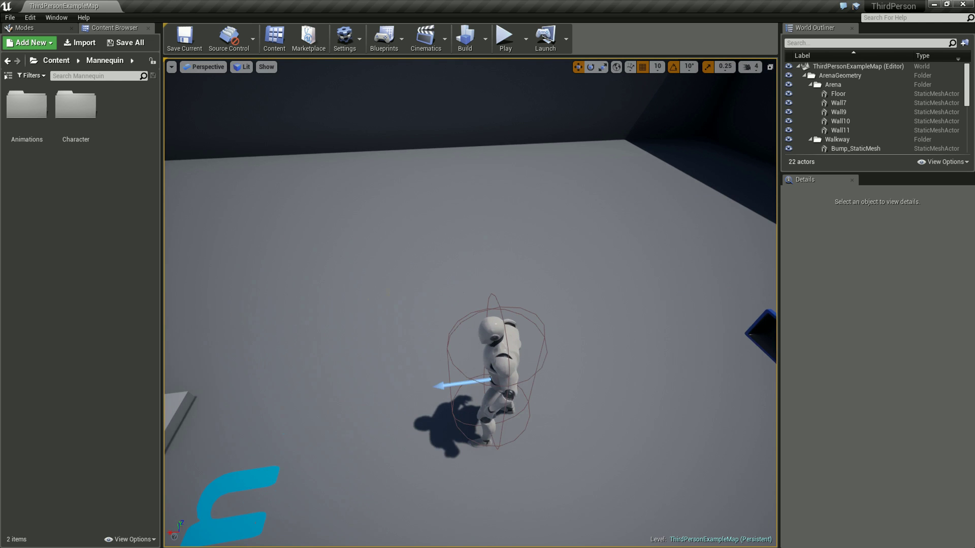